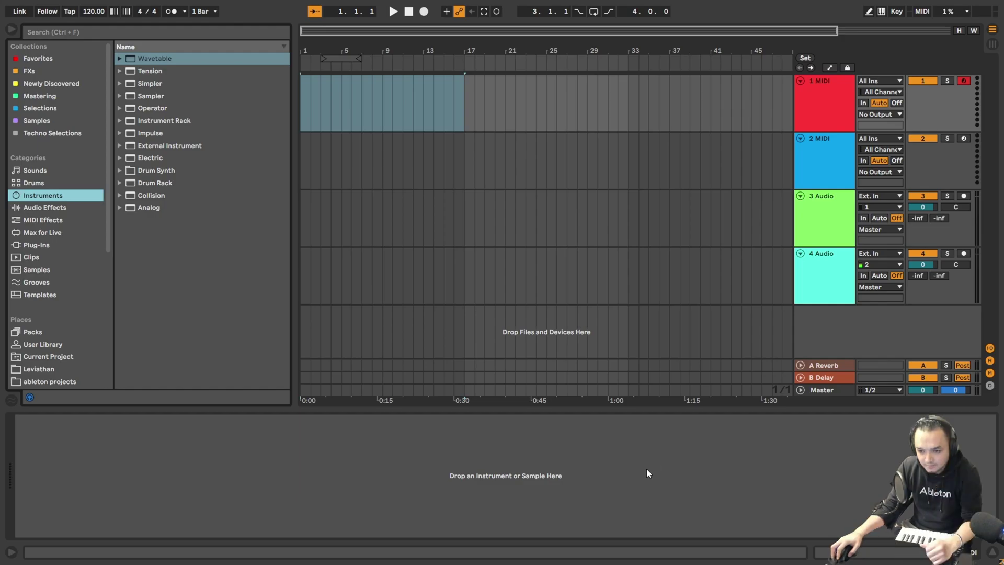
Load Wavetable onto the first MIDI track and set oscillator 1's wavetable position to 59 %
click(463, 104)
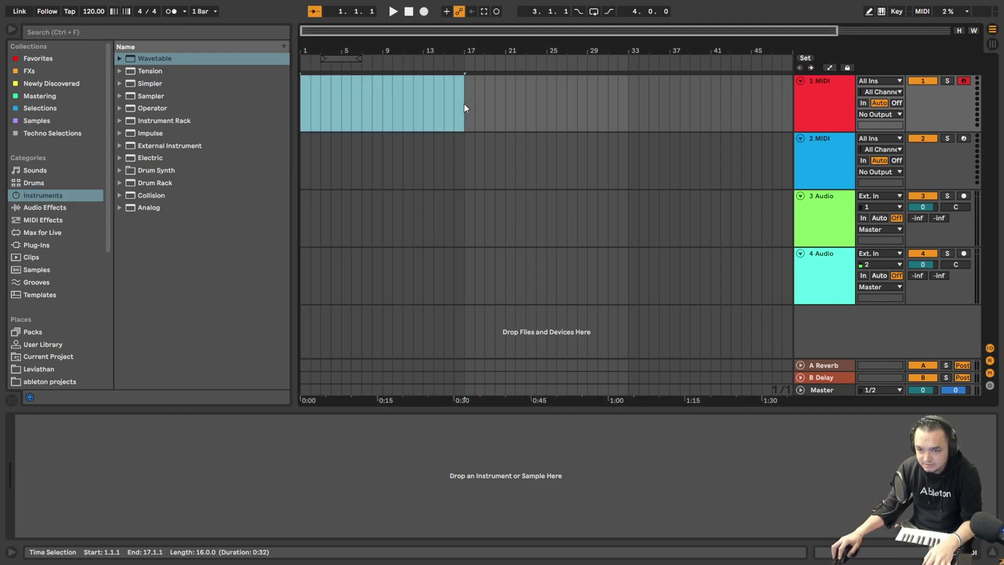
double_click(172, 61)
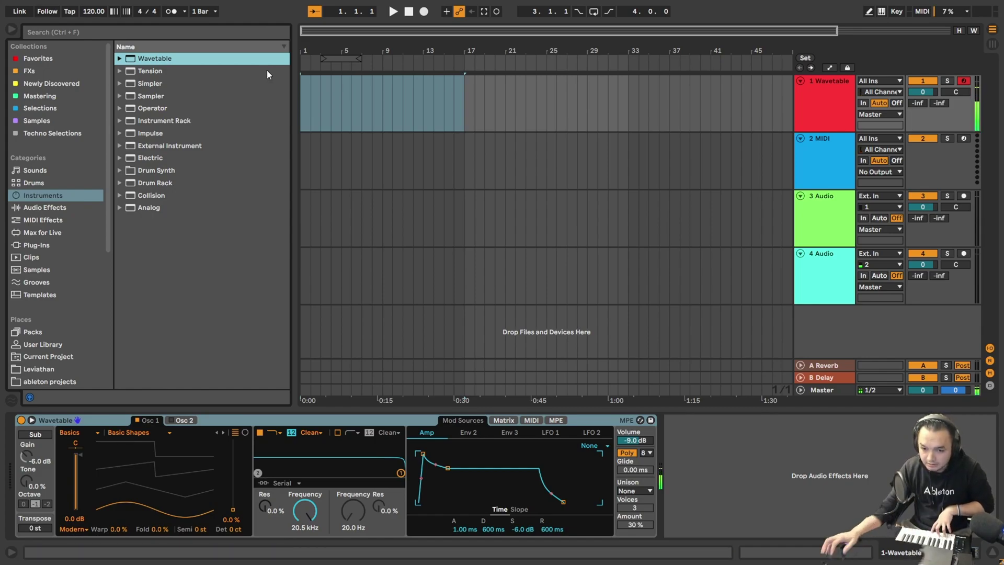
drag(180, 512, 179, 485)
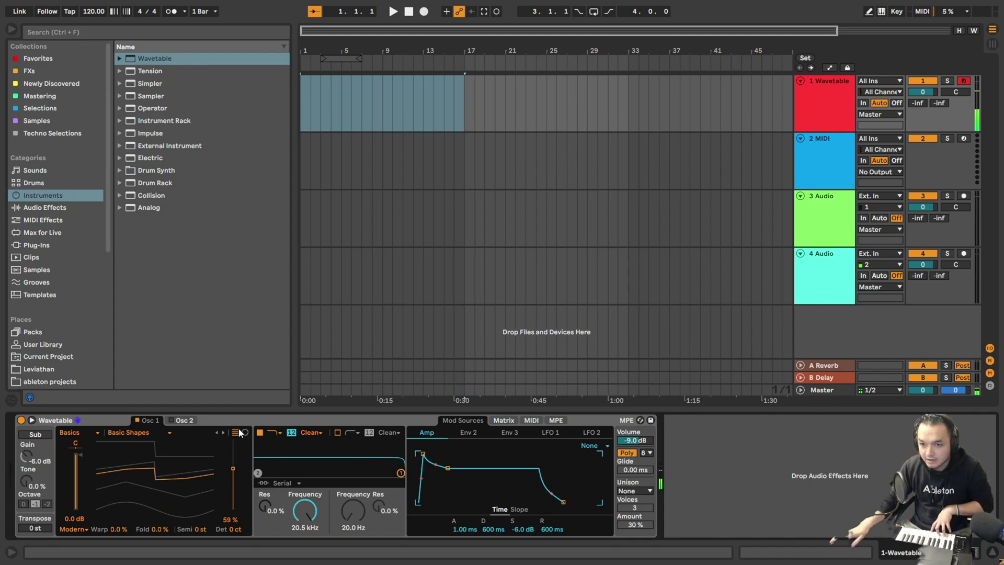
Record about four bars of alternating chords on the Wavetable track, starting at bar 1
click(424, 12)
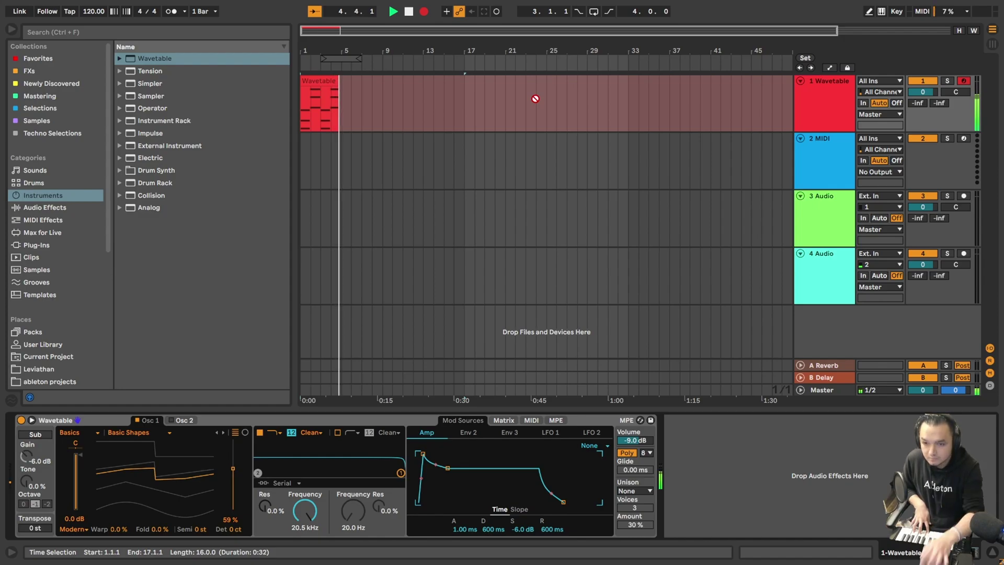
key(space)
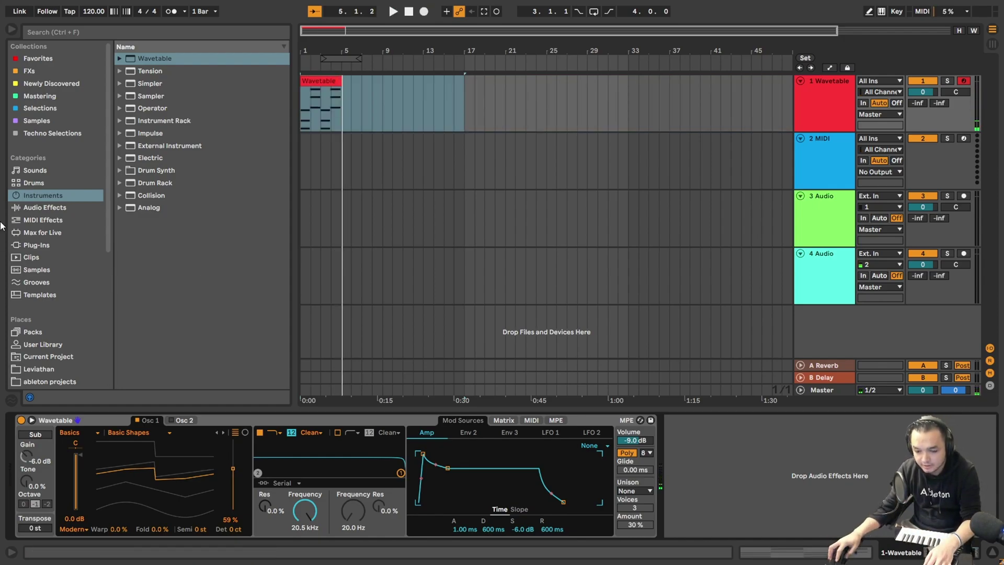
Quantize all notes in the recorded Wavetable clip to 1/16 and again to 1/8, at 100 % amount
click(324, 85)
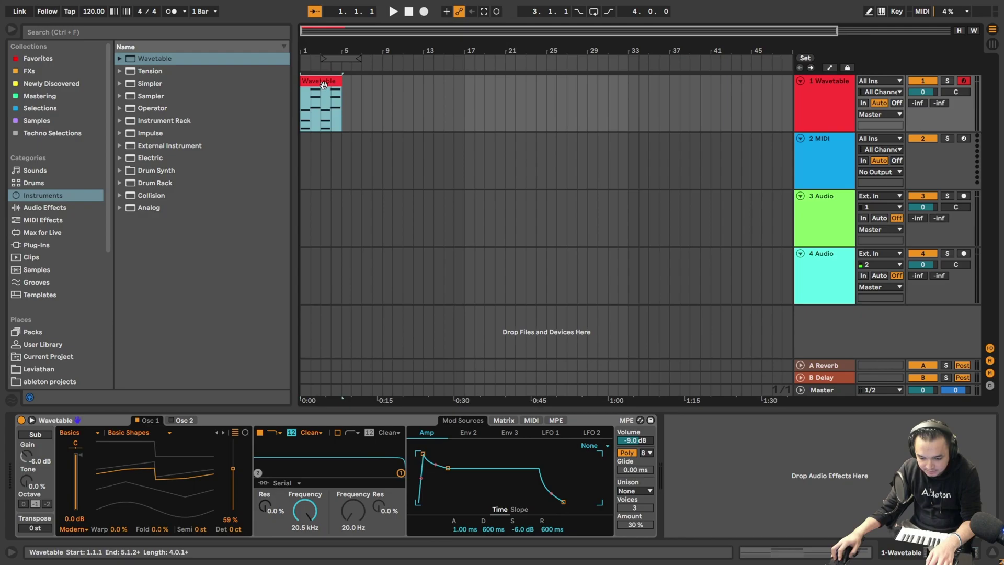
double_click(323, 85)
key(ctrl+shift+u)
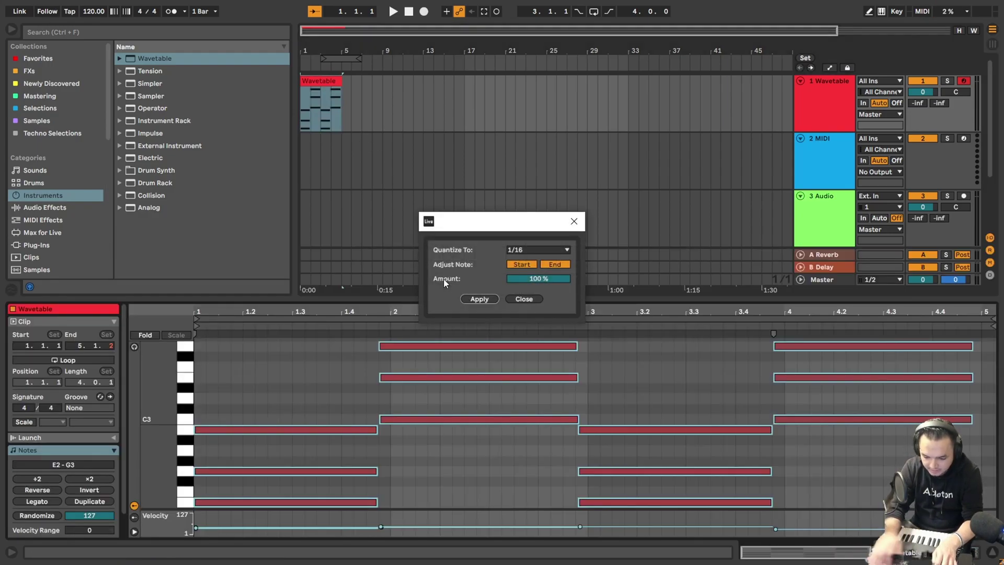
click(484, 300)
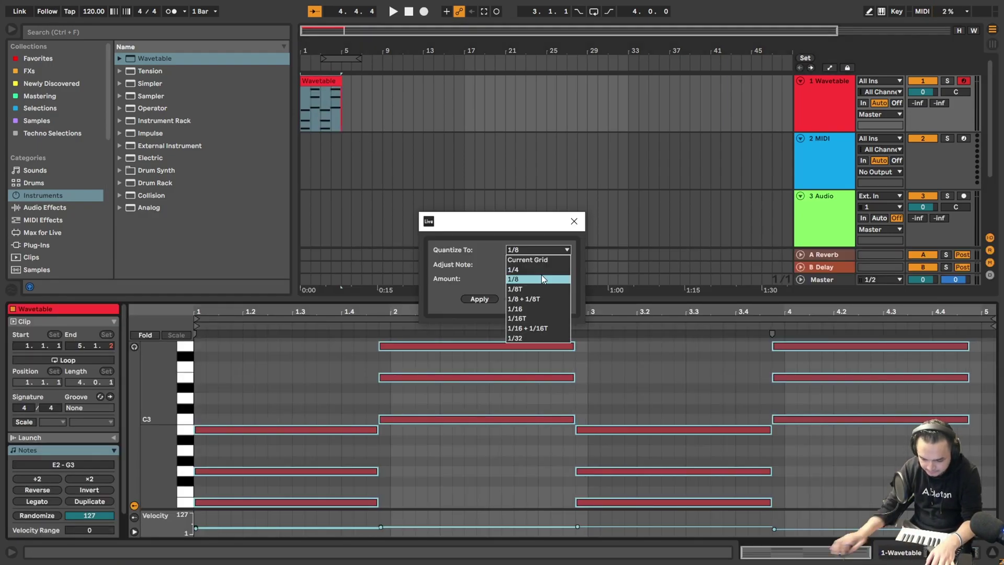
click(541, 279)
click(479, 299)
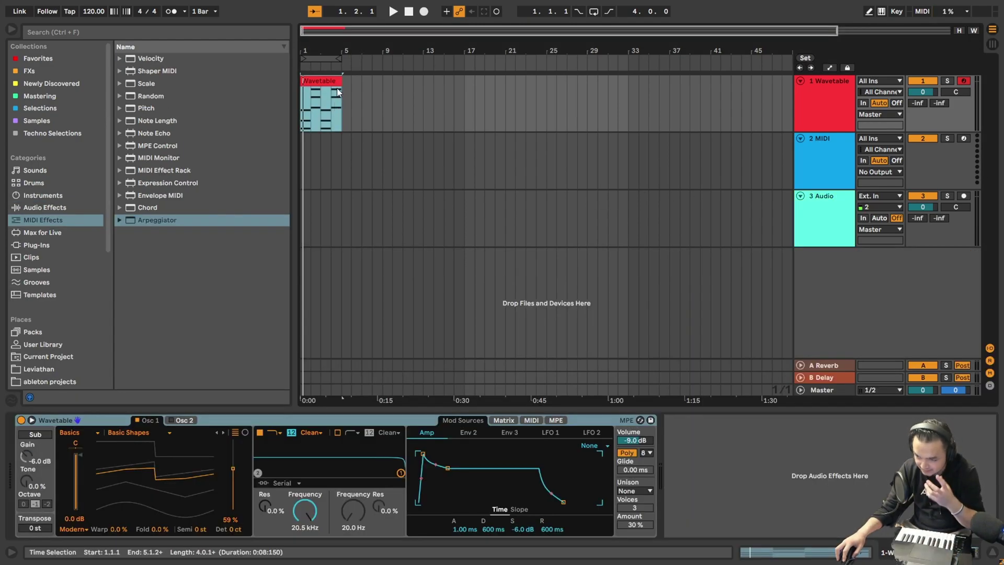
Add an Arpeggiator to the Wavetable track and set its style to Chord Trigger
click(338, 80)
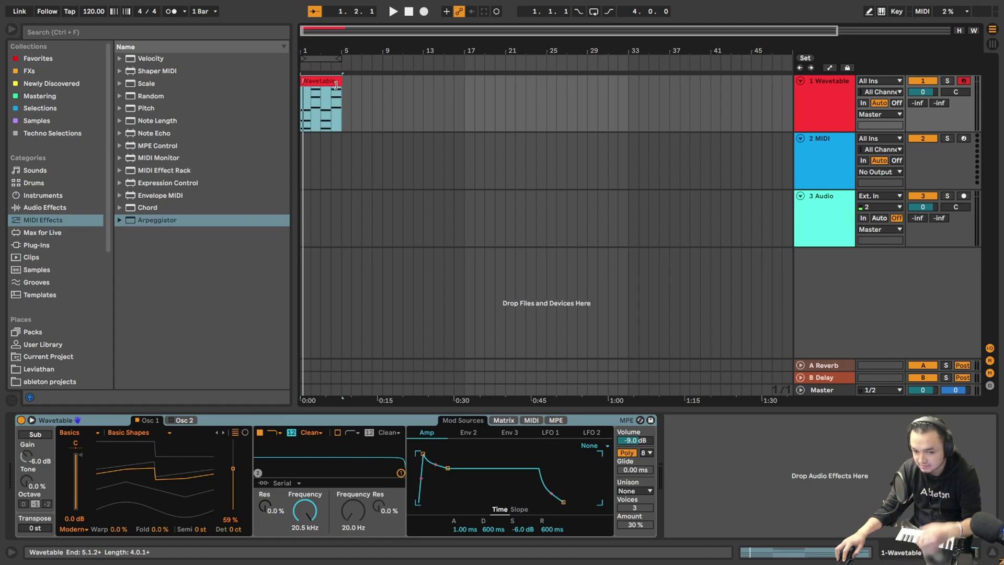
double_click(184, 220)
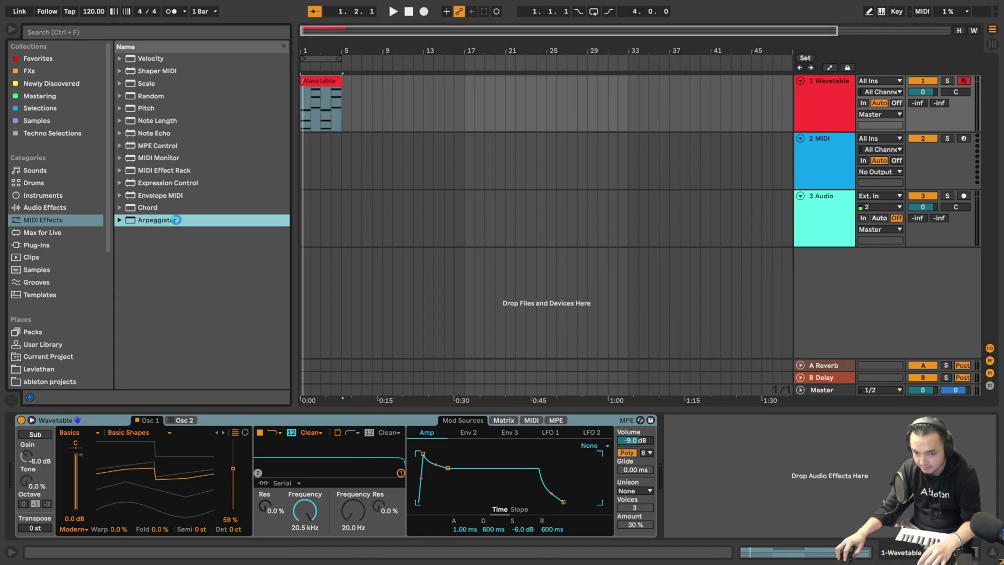
click(42, 440)
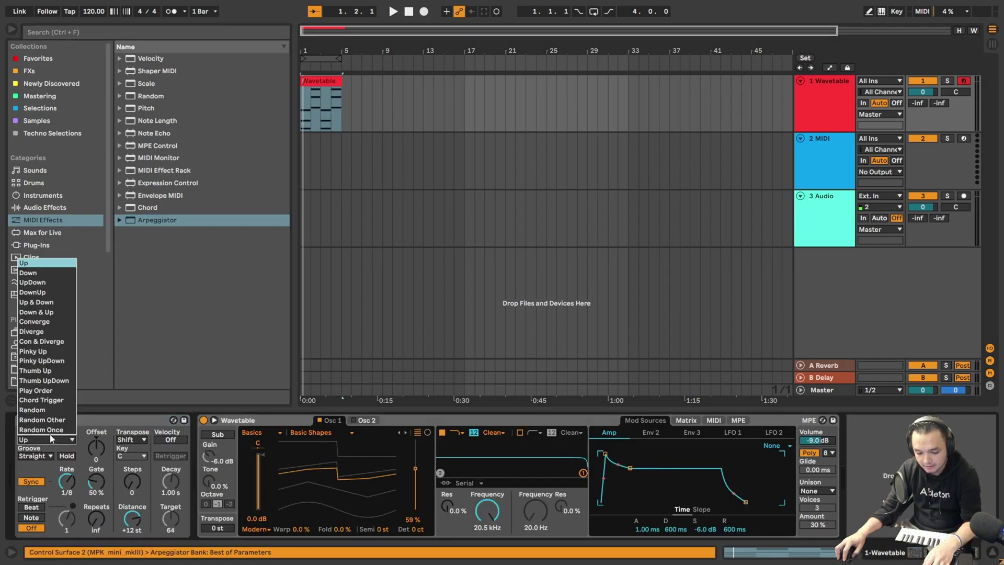
click(69, 400)
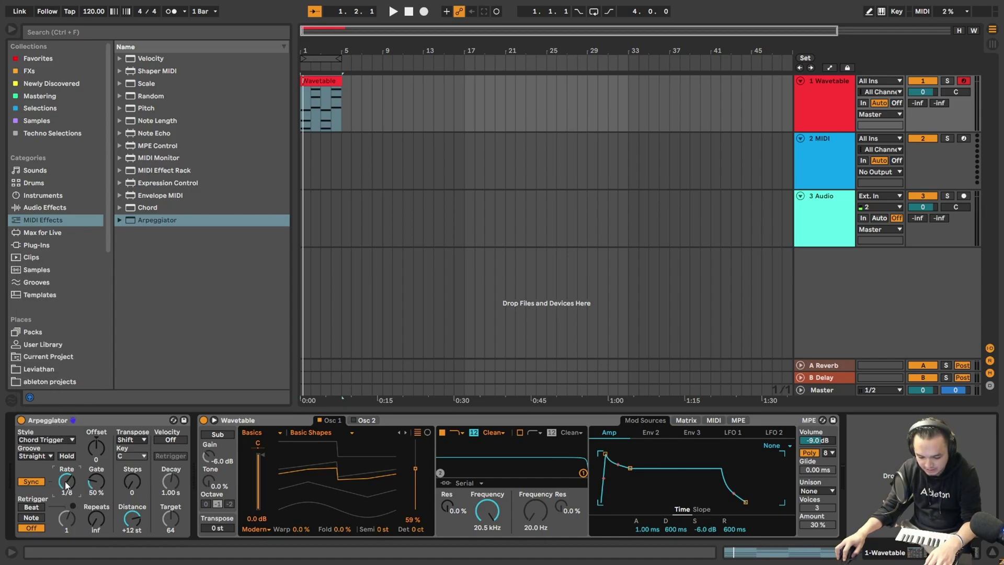
Switch the Arpeggiator's rate from synced to free, set it to 346 ms and audition the chords
mouse_move(67, 482)
mouse_down()
mouse_move(67, 458)
mouse_move(66, 490)
mouse_up()
key(space)
click(33, 481)
key(space)
key(space)
key(space)
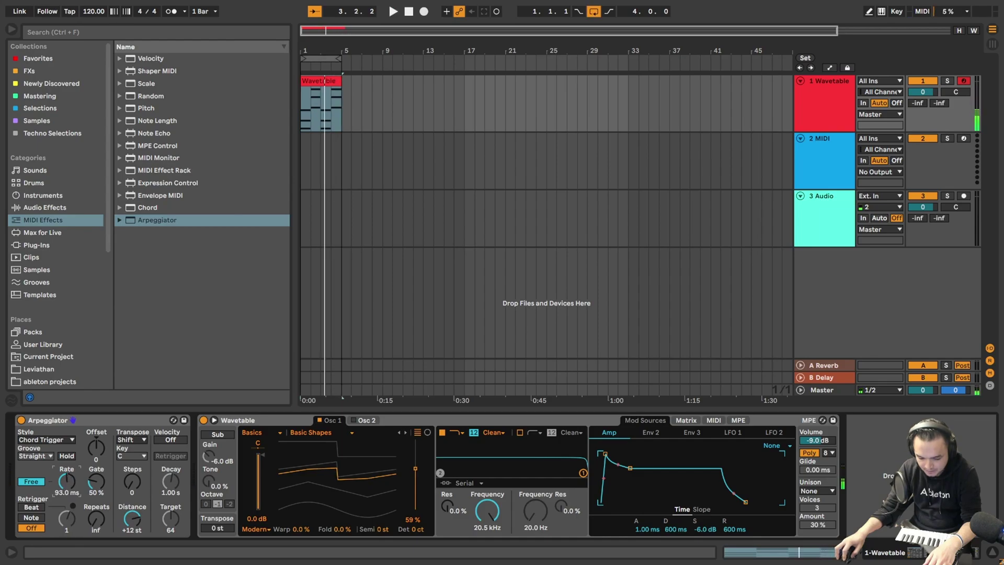
key(space)
drag(66, 485, 66, 491)
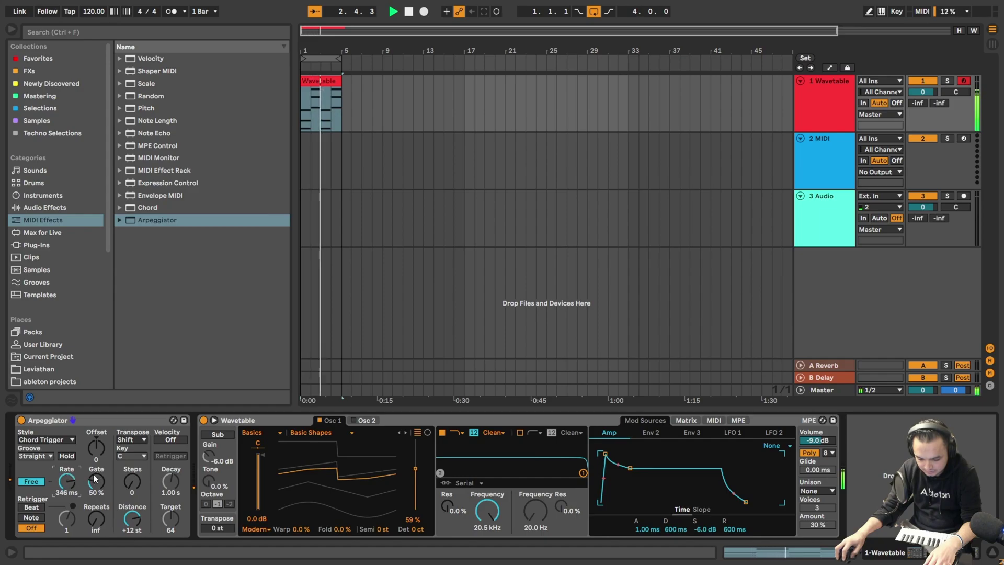
key(space)
Delete the Arpeggiator from the Wavetable track
right_click(118, 420)
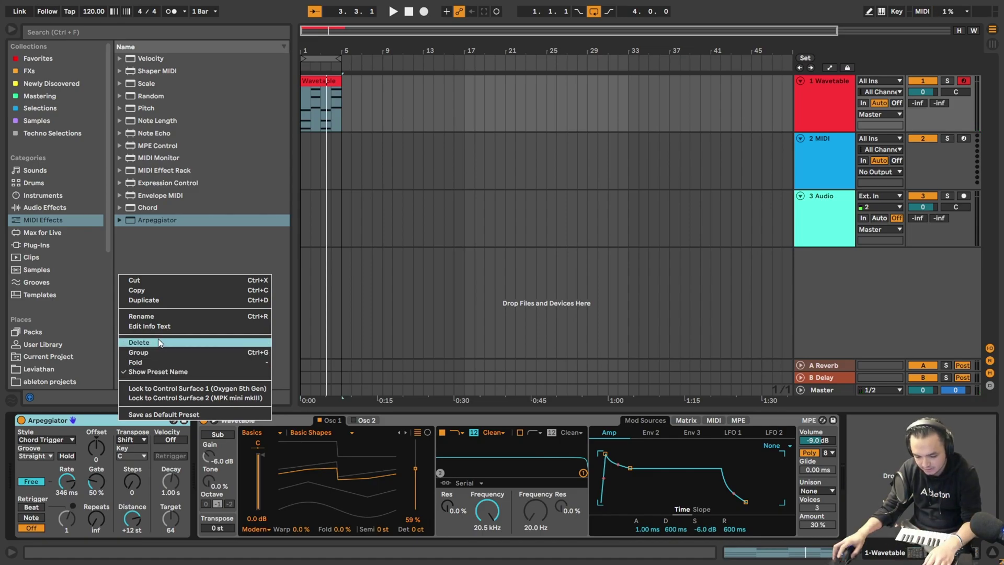
click(159, 339)
Trim the Wavetable clip to four bars and repeat it to fill a looped range of 16 bars
scroll(319, 164, up, 5)
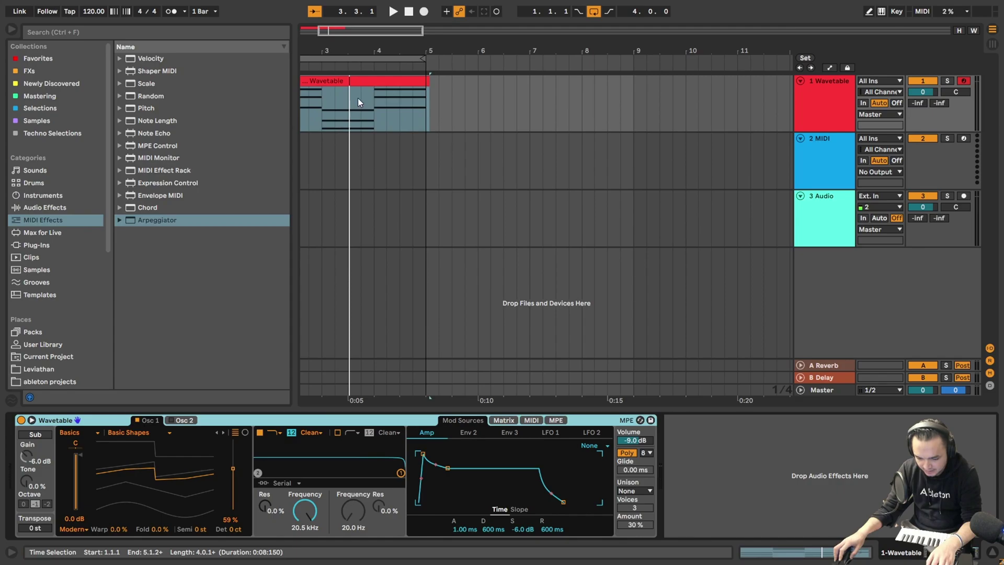
click(363, 80)
click(431, 86)
click(408, 79)
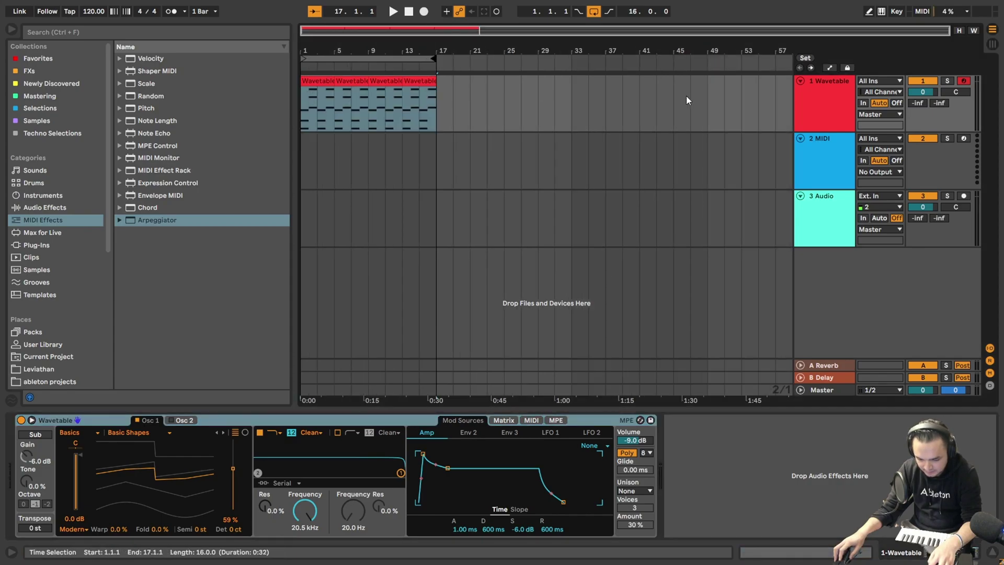
Add a Utility audio effect after Wavetable and show the automation of its Gain on the track
click(808, 95)
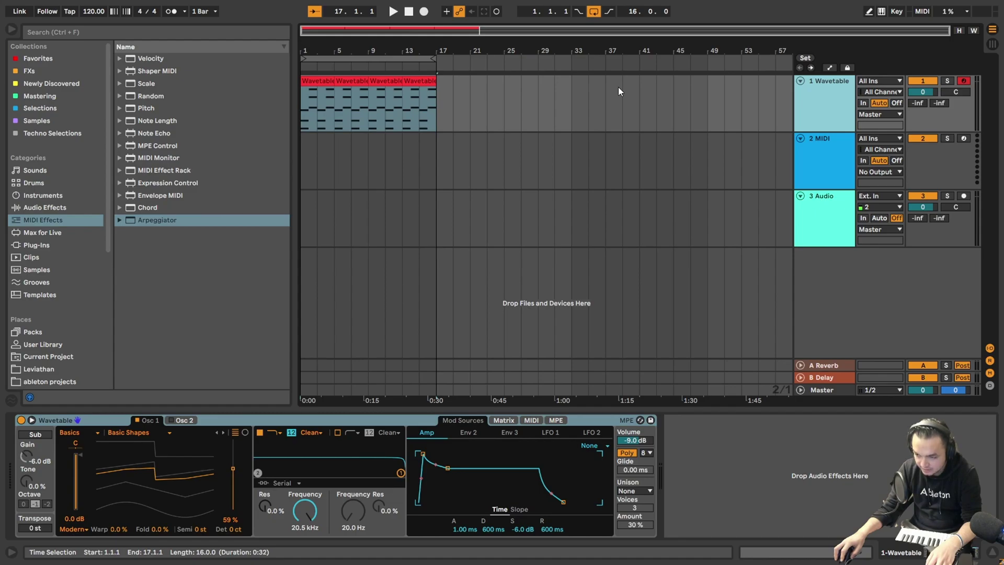
right_click(811, 95)
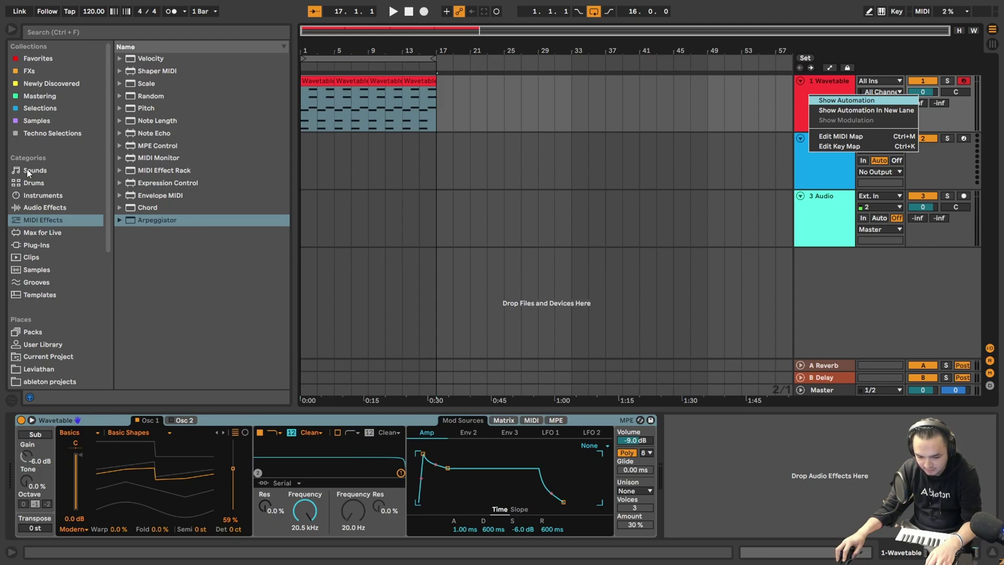
click(42, 207)
click(119, 148)
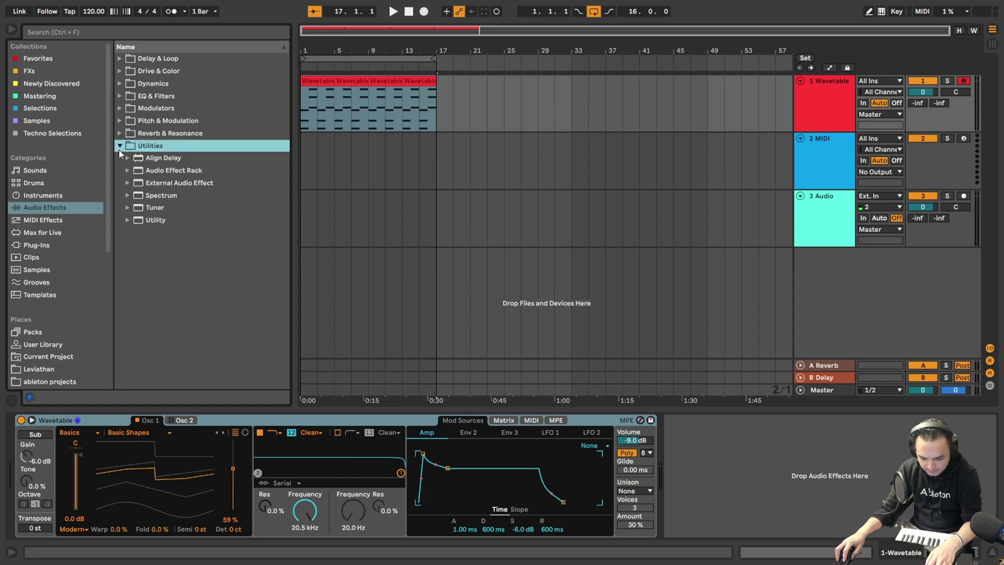
drag(163, 221, 741, 459)
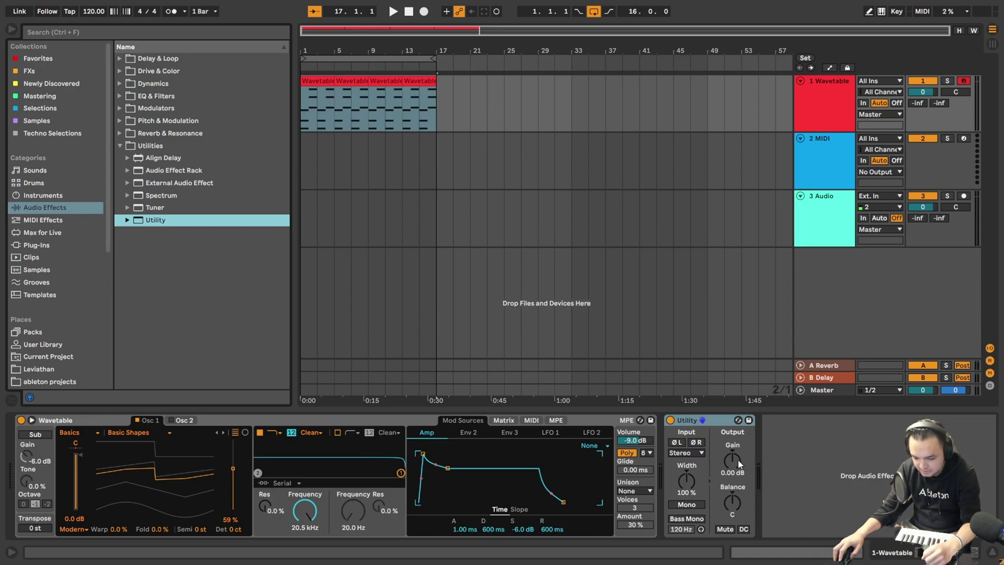
right_click(735, 461)
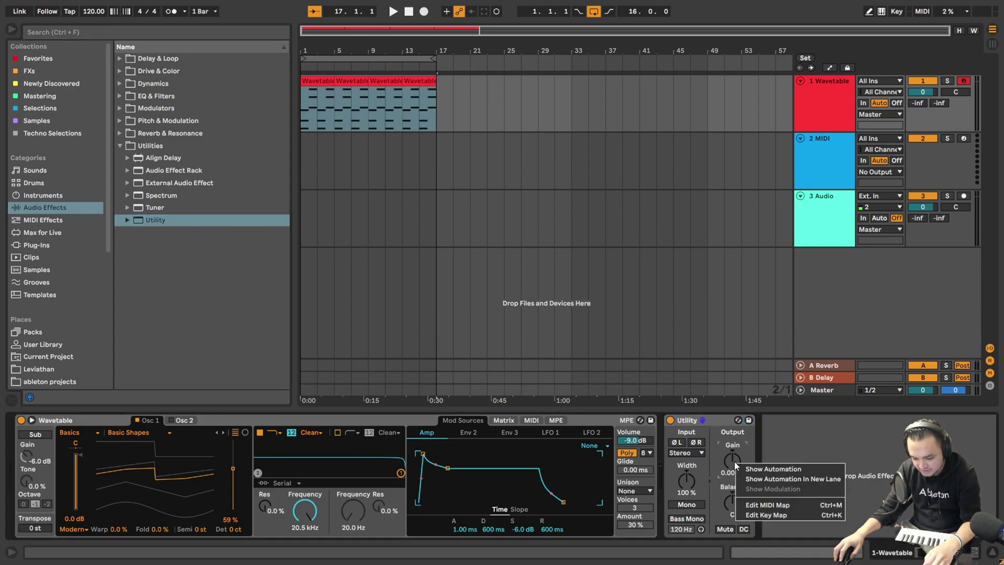
click(757, 479)
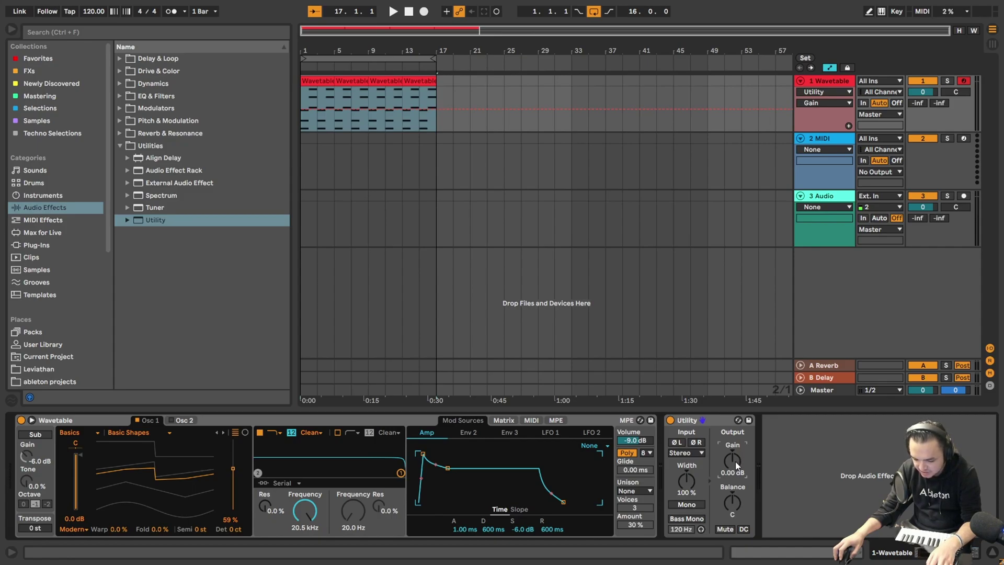
scroll(309, 115, up, 6)
scroll(308, 114, down, 3)
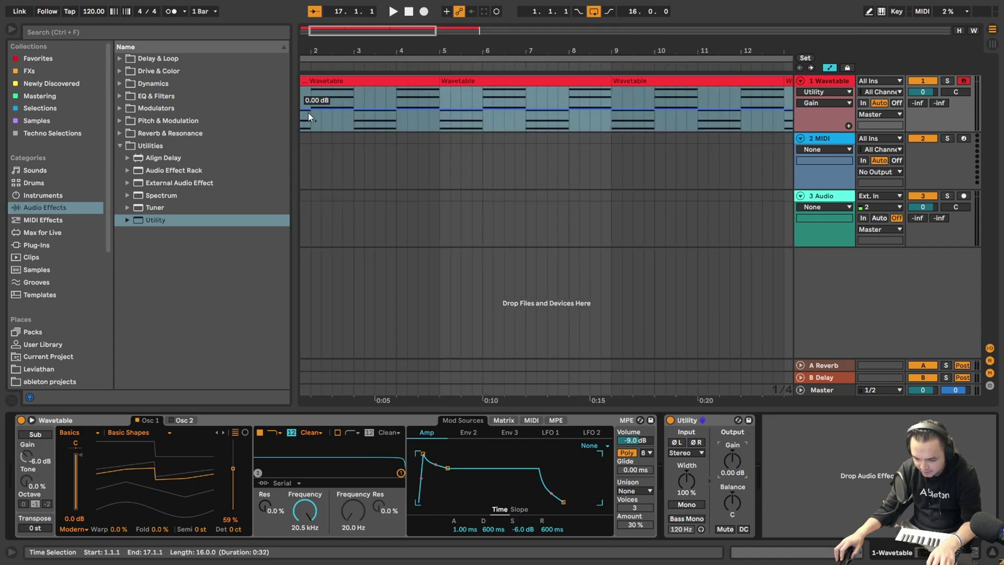
drag(333, 33, 320, 30)
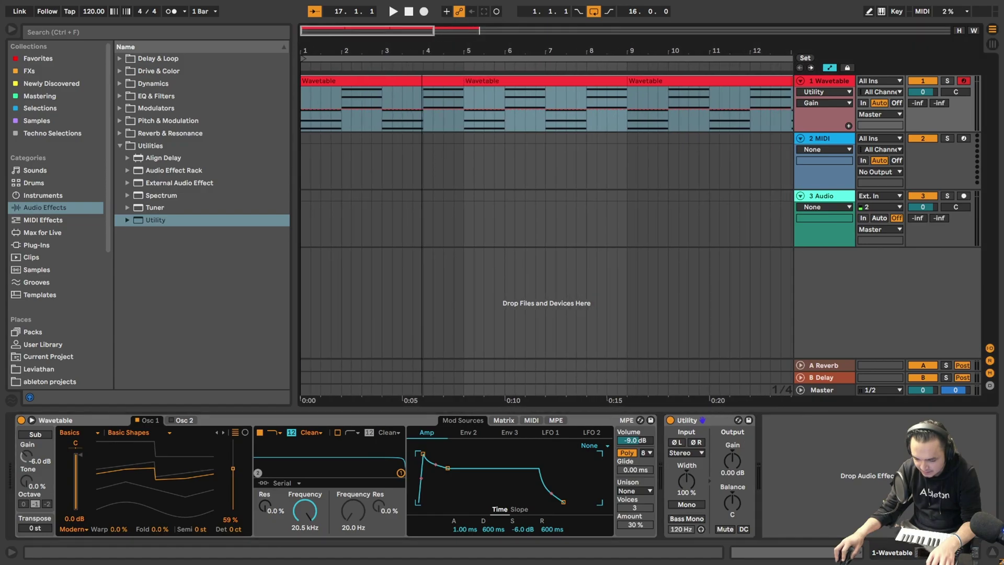
right_click(309, 111)
click(328, 377)
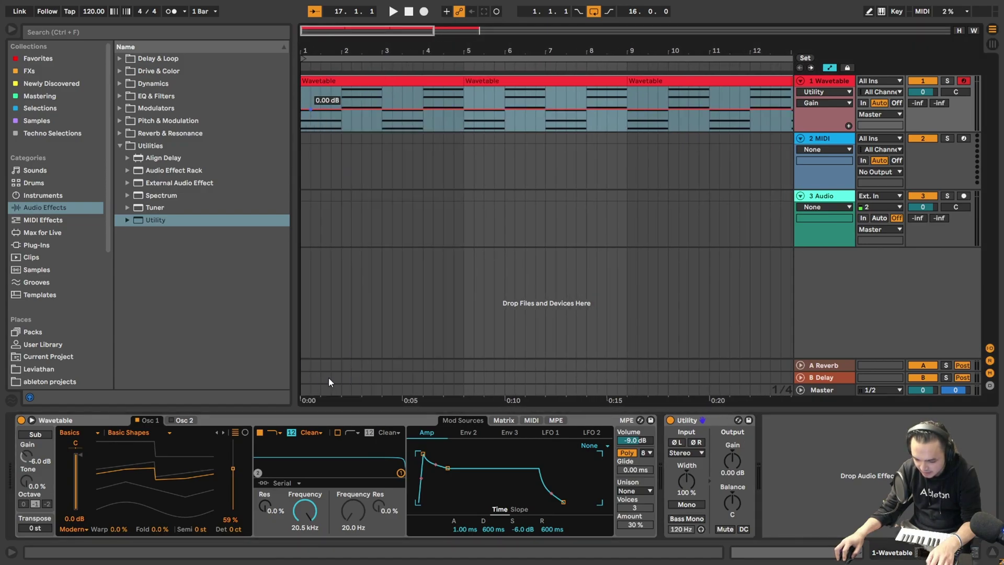
key(x)
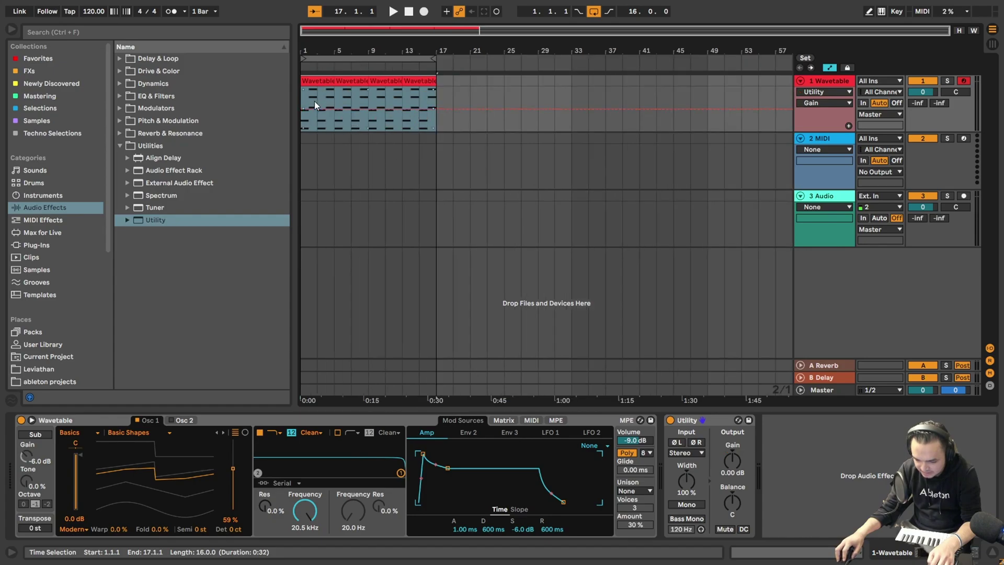
Insert a sine automation shape at the start of bar 1 in the Utility Gain envelope
scroll(306, 104, up, 5)
click(303, 109)
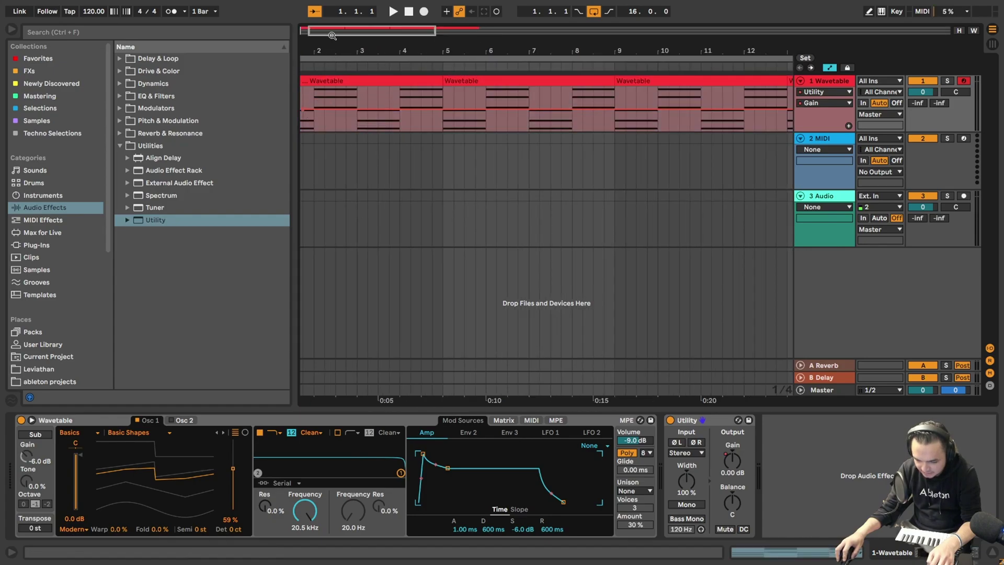
drag(333, 30, 324, 31)
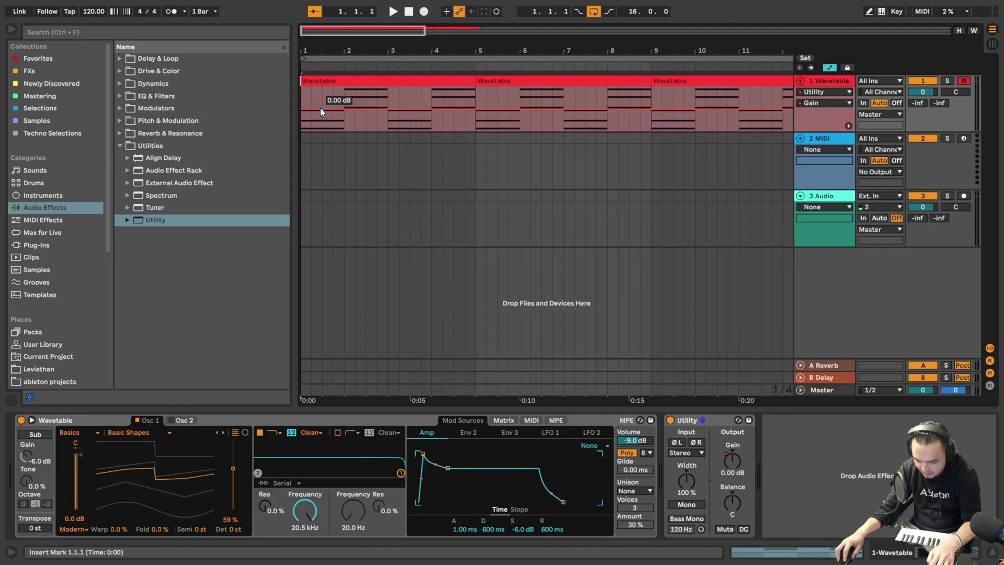
right_click(303, 108)
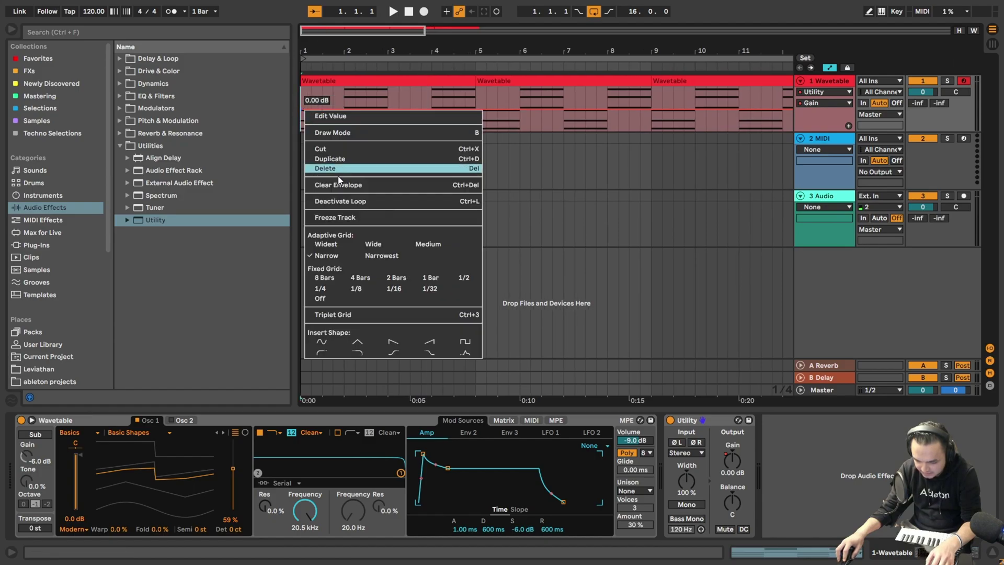
click(334, 340)
Duplicate the one-beat Gain automation shape repeatedly up to bar 8 and play back the pumping effect
scroll(313, 123, up, 5)
scroll(313, 123, down, 5)
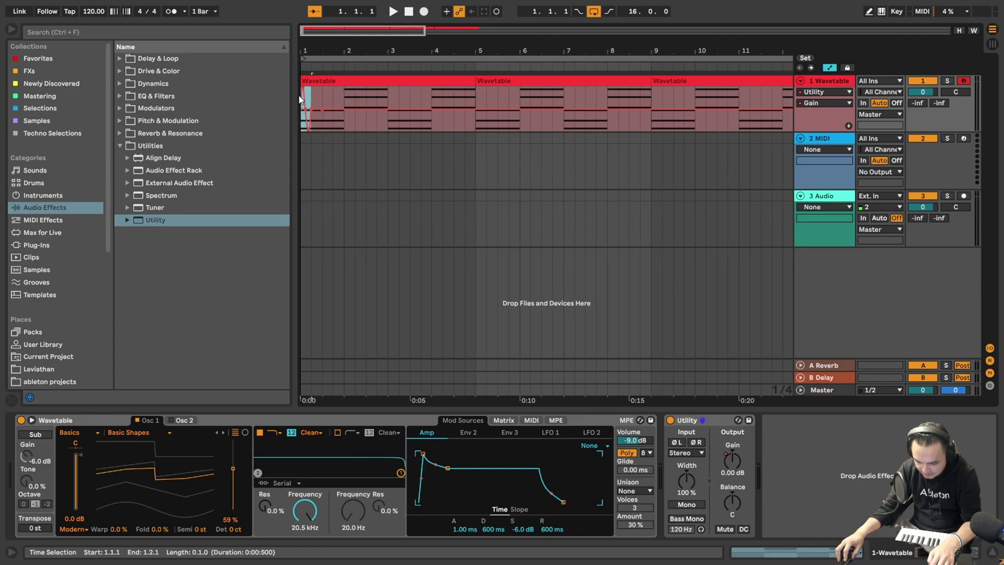
key(ctrl+d)
key(ctrl+d)
key(ctrl+d)
key(ctrl+d)
key(ctrl+d)
key(ctrl+d)
key(ctrl+d)
key(ctrl+d)
key(ctrl+d)
key(ctrl+d)
key(ctrl+d)
key(ctrl+d)
key(ctrl+d)
key(ctrl+d)
key(ctrl+d)
key(ctrl+d)
key(ctrl+d)
key(ctrl+d)
key(ctrl+d)
key(ctrl+d)
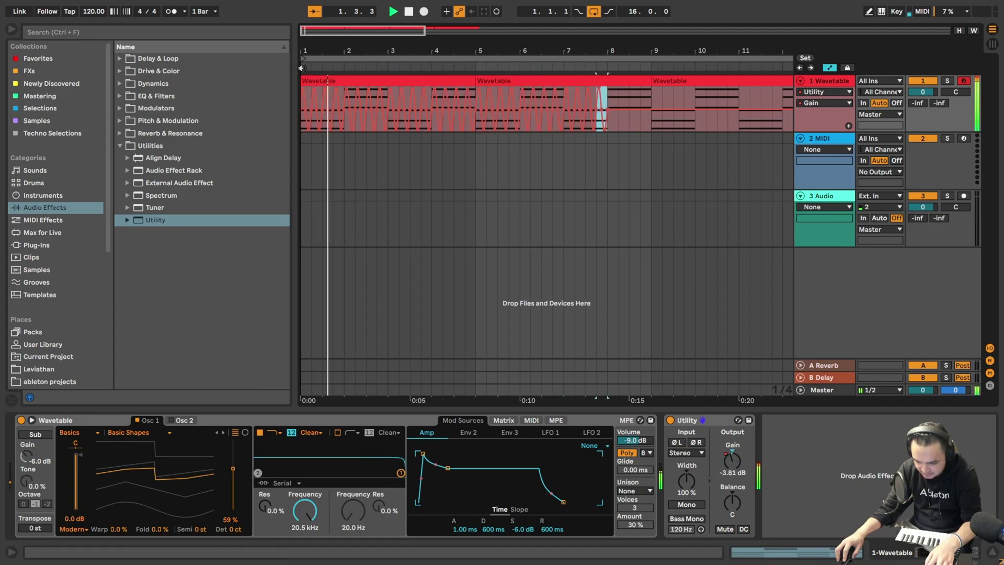
key(space)
Enable Draw Mode and draw Utility Gain automation in bar 8 of the Wavetable track
key(b)
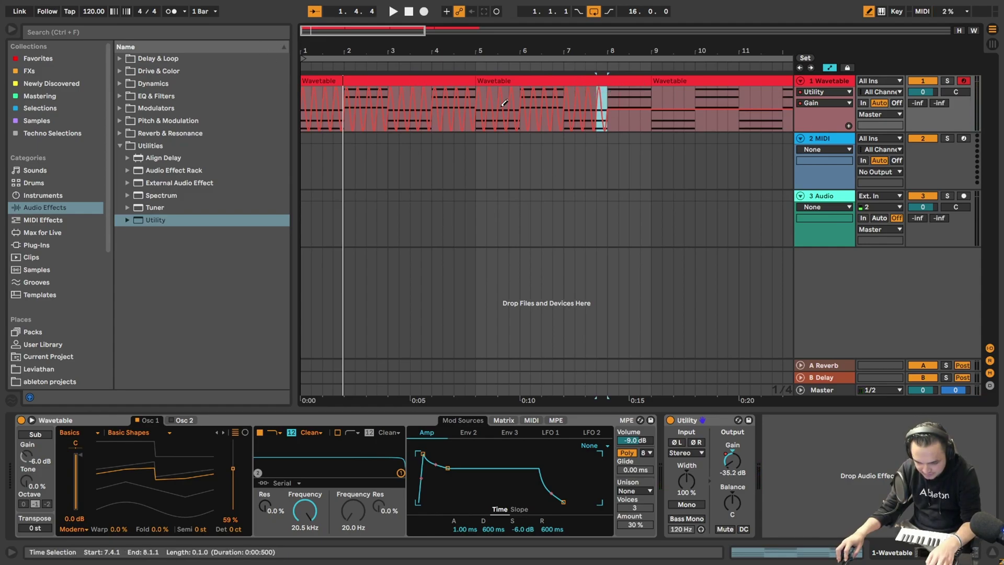
drag(626, 113, 645, 108)
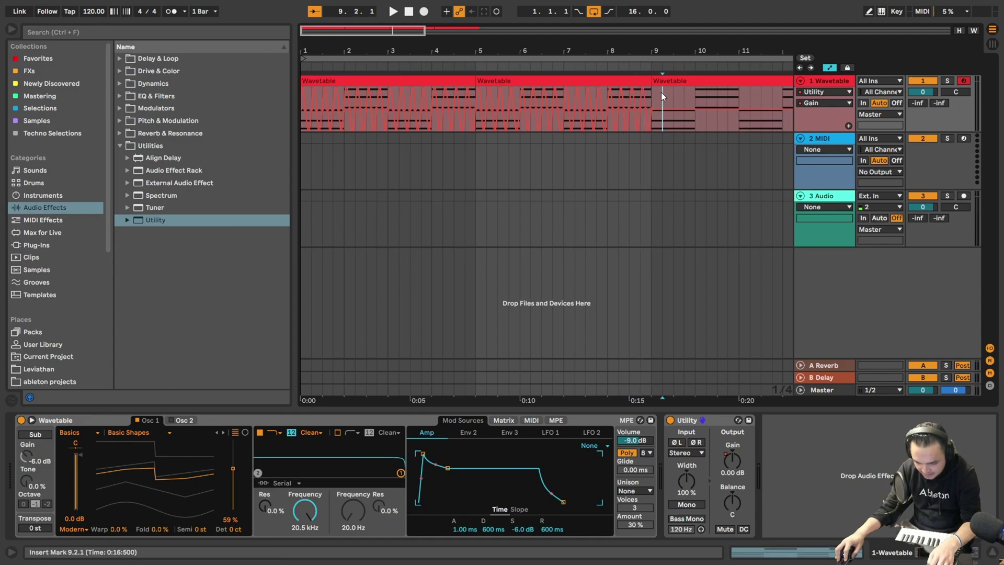
Select bars 1 to 8 of the Utility Gain automation, lower its peaks to about 0 dB and play back the result
drag(654, 88, 311, 101)
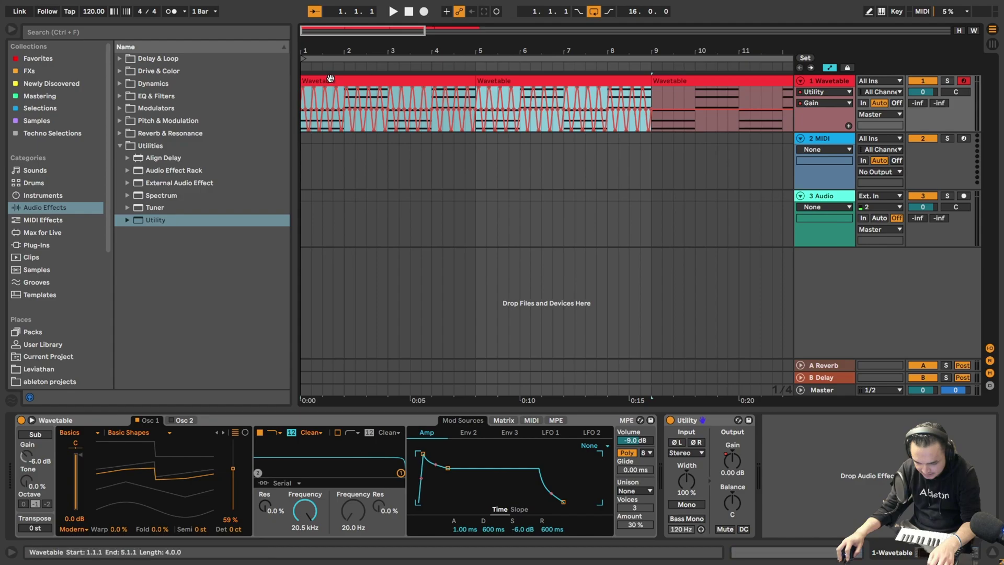
drag(475, 90, 467, 110)
key(space)
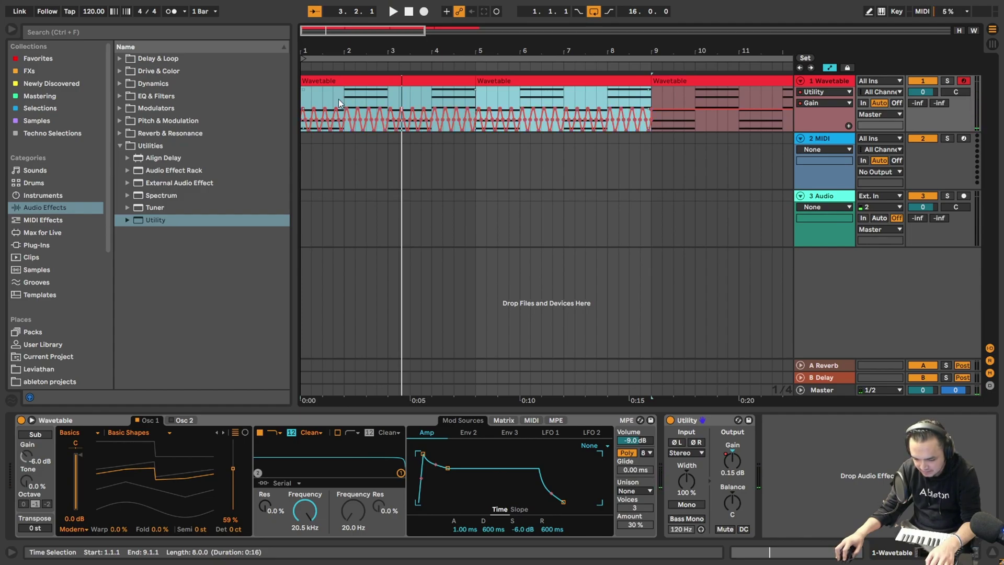
key(space)
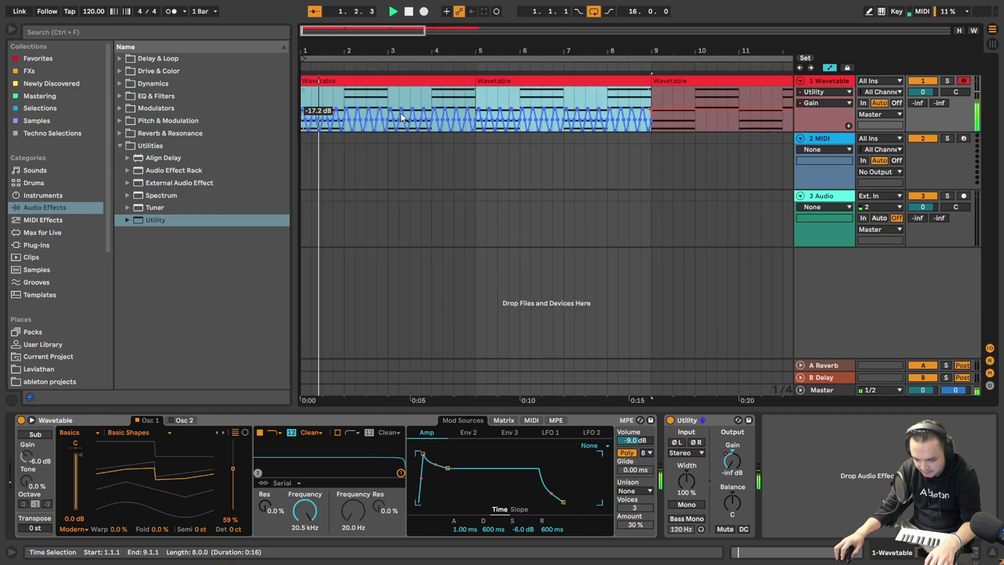
scroll(314, 117, up, 5)
scroll(403, 112, down, 5)
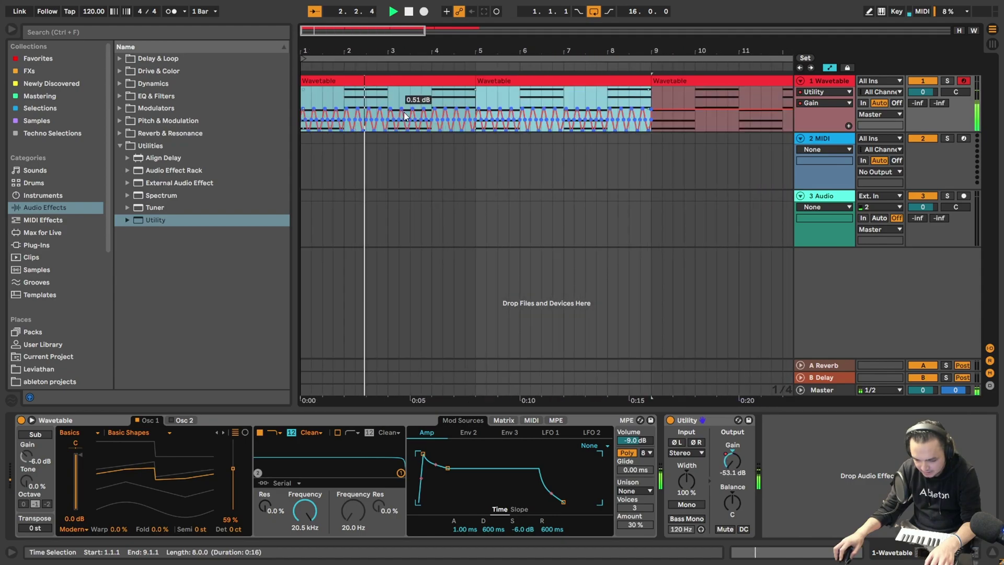
key(space)
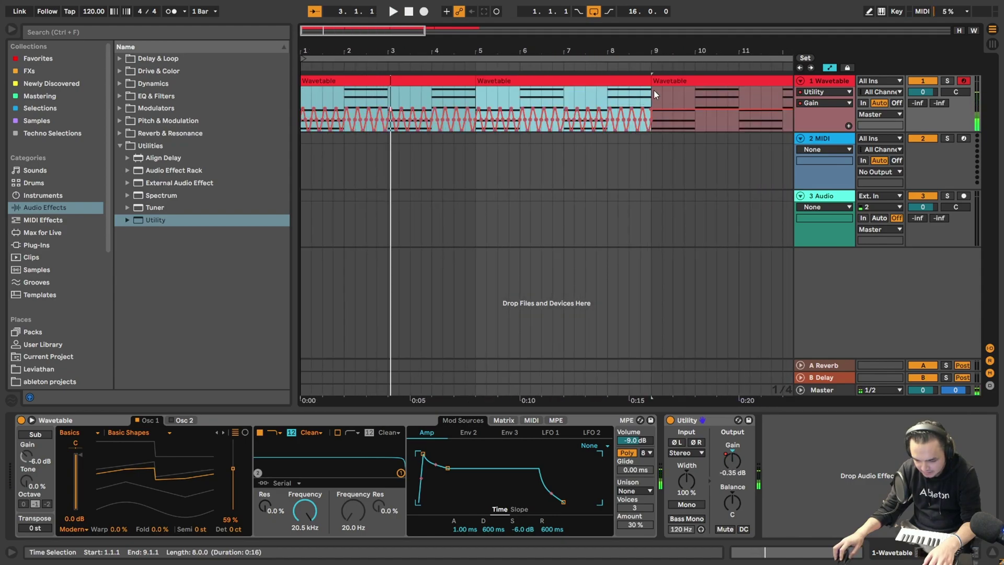
Undo the Utility Gain automation across bars 1 to 8 of the Wavetable track
drag(648, 108, 837, 108)
key(ctrl+z)
key(w)
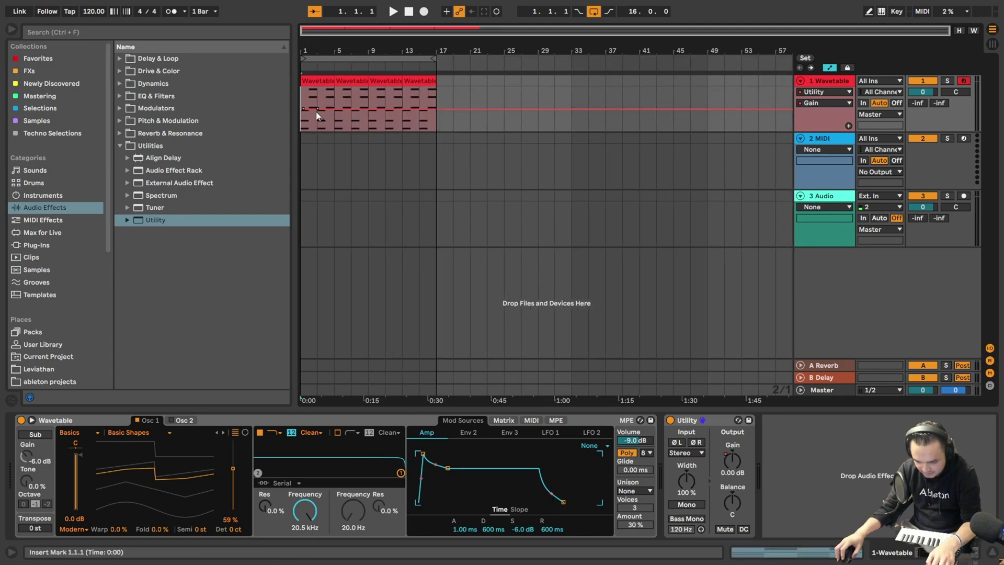
Fill bars 4 and 5 of the Utility Gain envelope with a faster sine pattern and play it back
key(ctrl+y)
key(ctrl+y)
drag(506, 119, 376, 119)
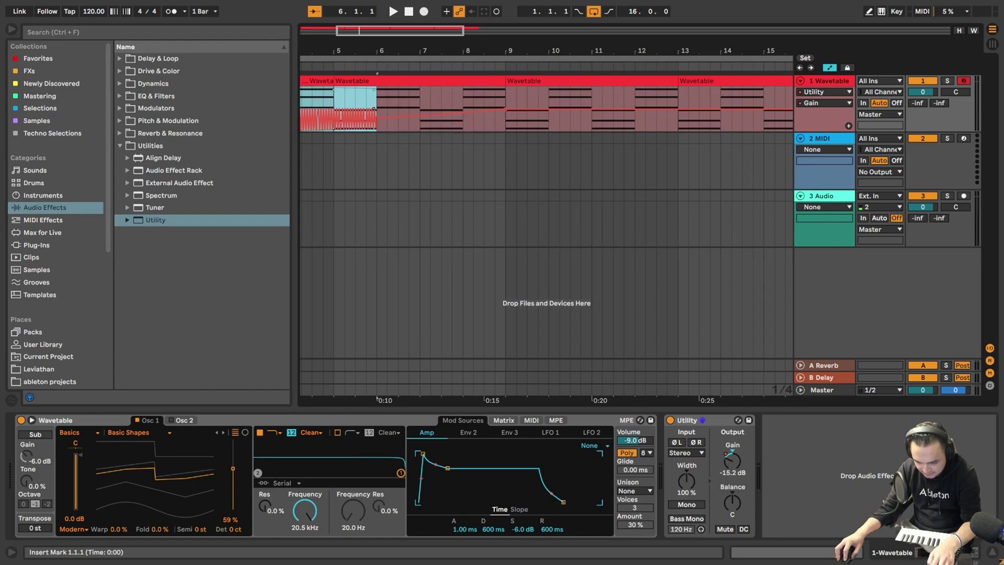
scroll(428, 96, left, 3)
click(428, 95)
key(space)
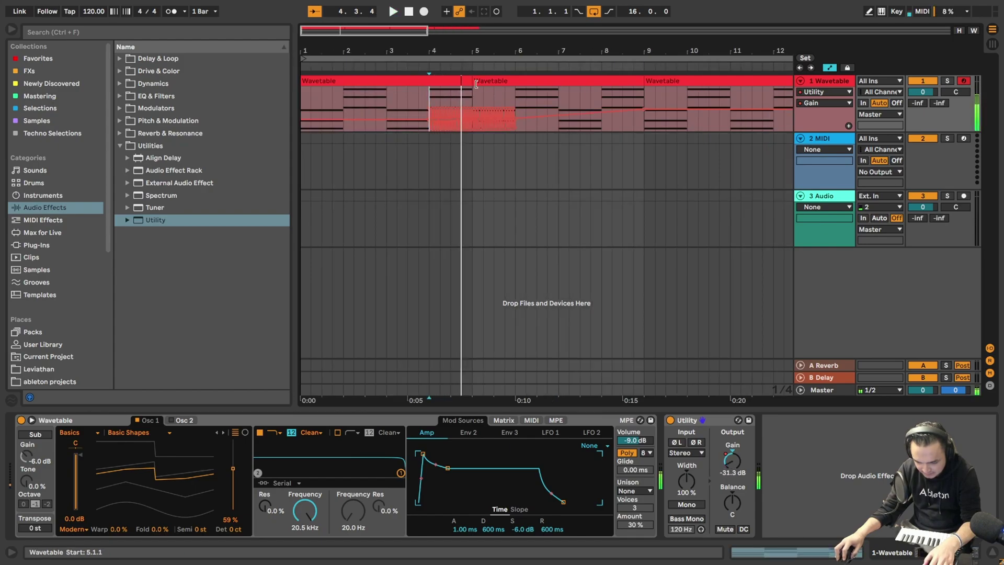
key(space)
Copy the two-bar Gain automation pattern from bars 4 and 5 and paste it repeatedly across bars 1 to 8
drag(506, 93, 431, 110)
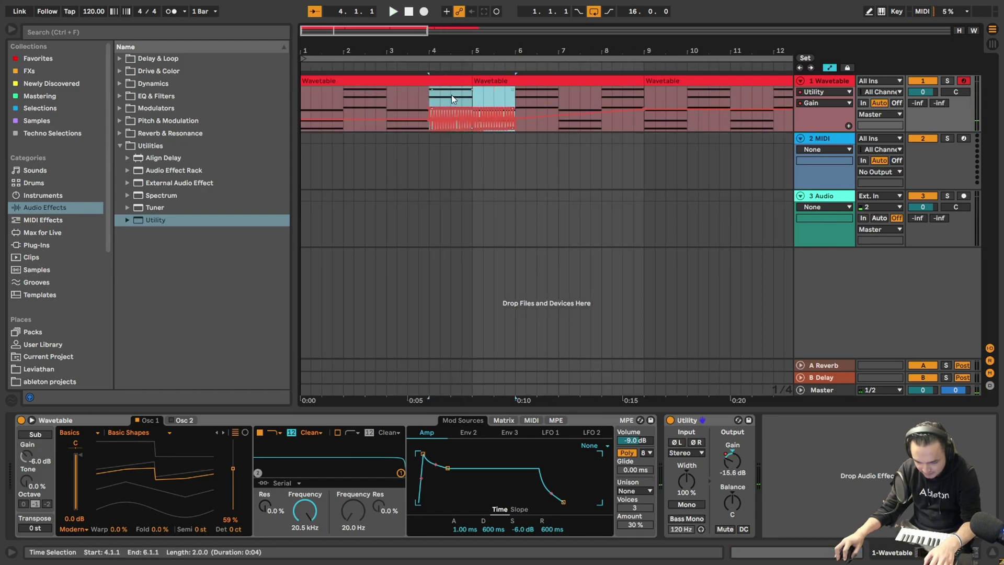
click(306, 105)
key(ctrl+v)
key(ctrl+v)
key(ctrl+v)
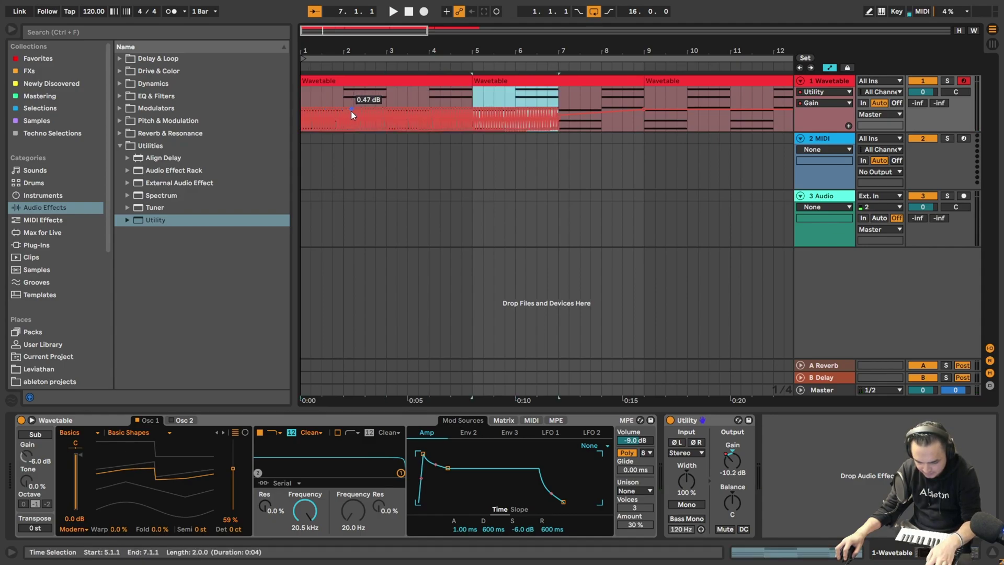
key(ctrl+v)
Play back the Wavetable track from bar 1 through bar 8 to hear the fast Gain automation
key(w)
click(305, 93)
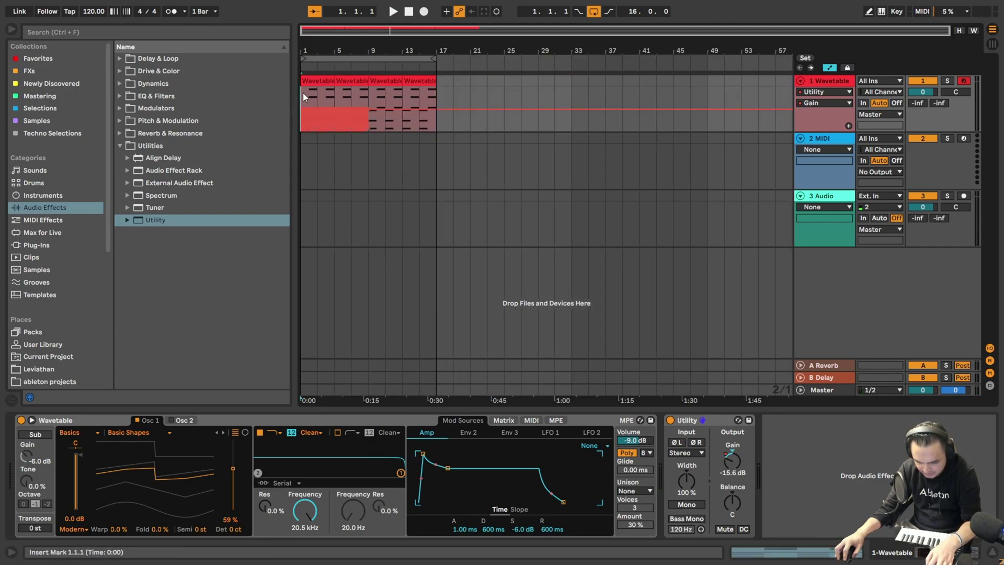
key(plus)
key(plus)
key(plus)
key(plus)
key(space)
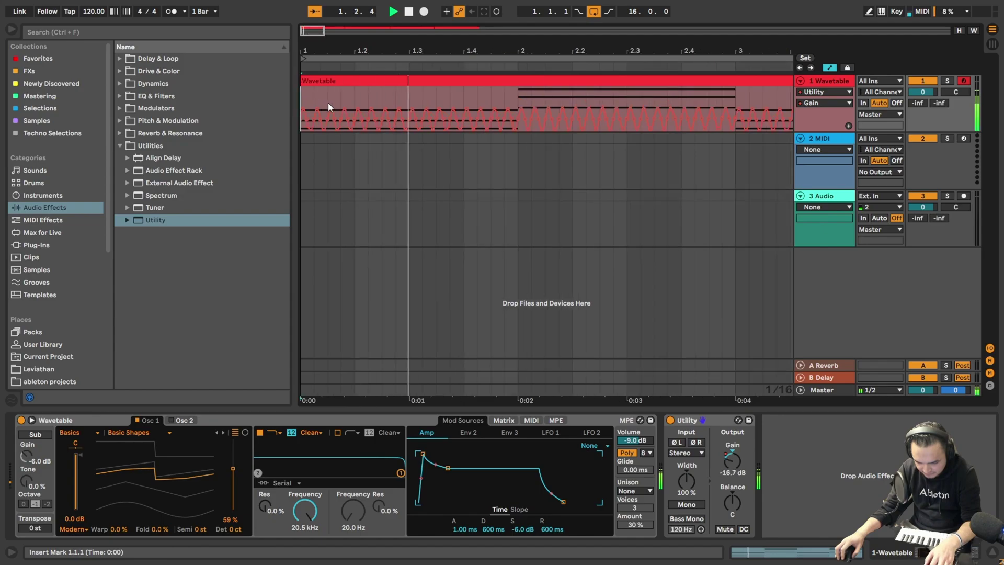
key(minus)
key(minus)
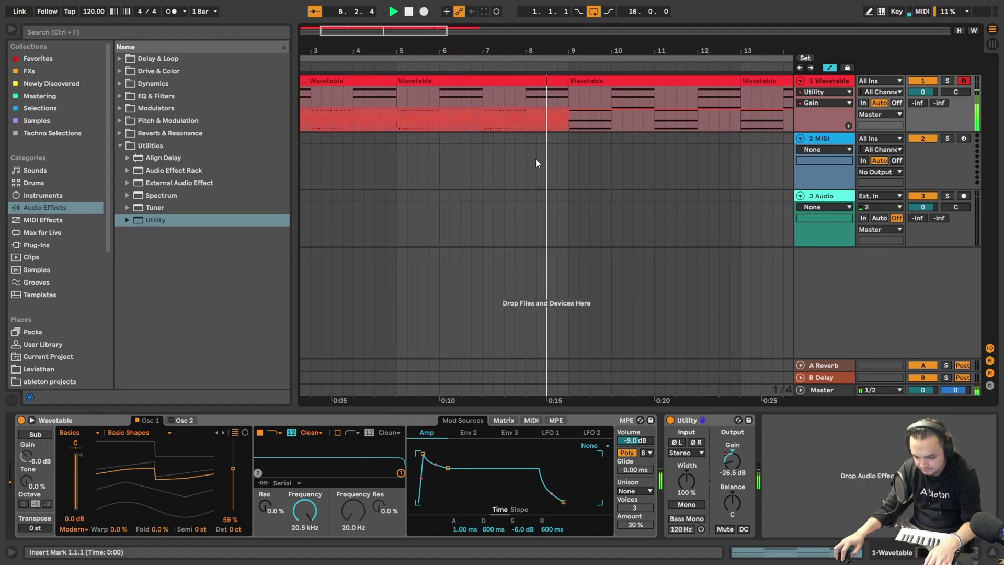
key(space)
scroll(424, 111, up, 5)
scroll(425, 106, down, 5)
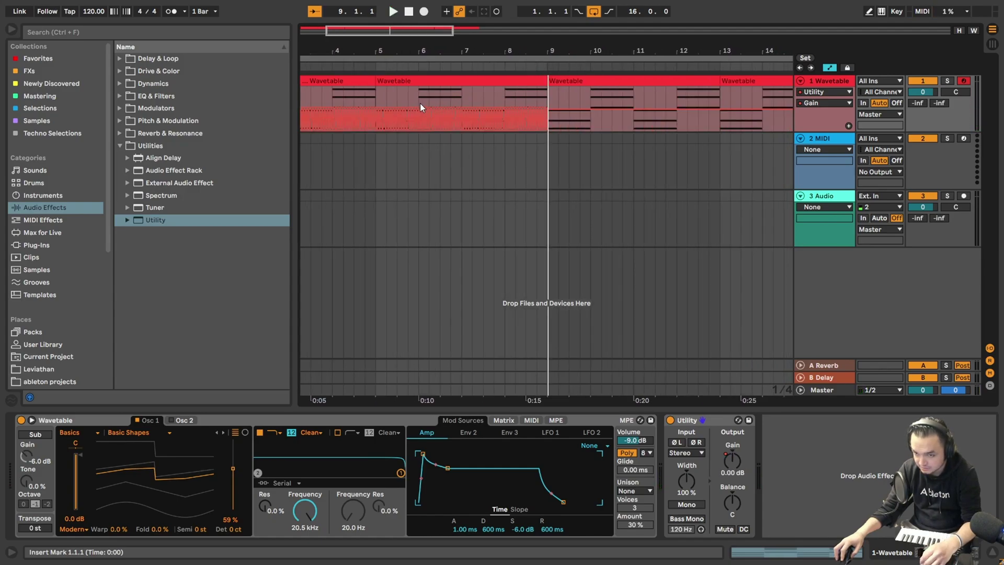
Clear the Utility's Gain automation and set the Wavetable track's volume to -3.6 dB
right_click(714, 420)
click(748, 397)
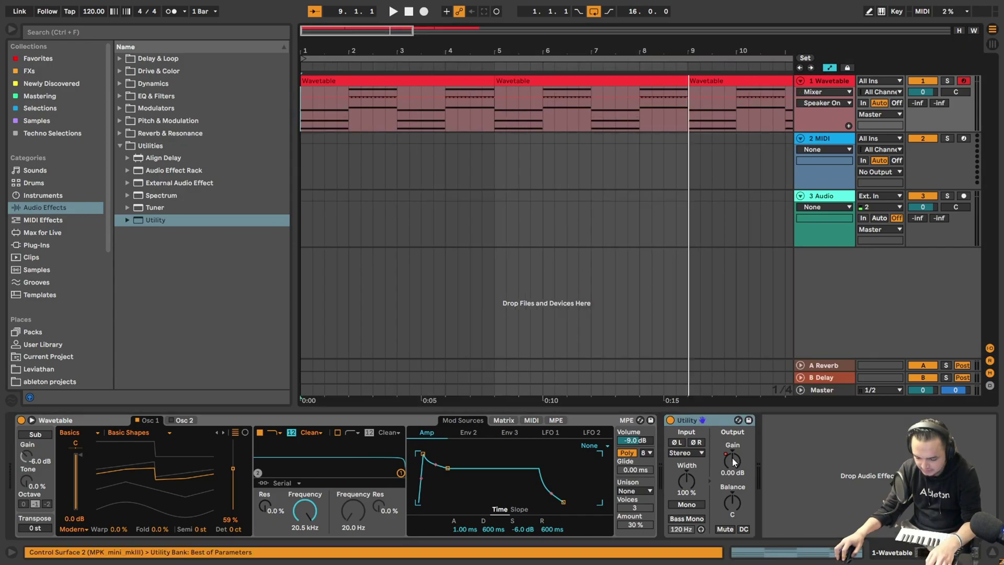
right_click(732, 456)
click(761, 494)
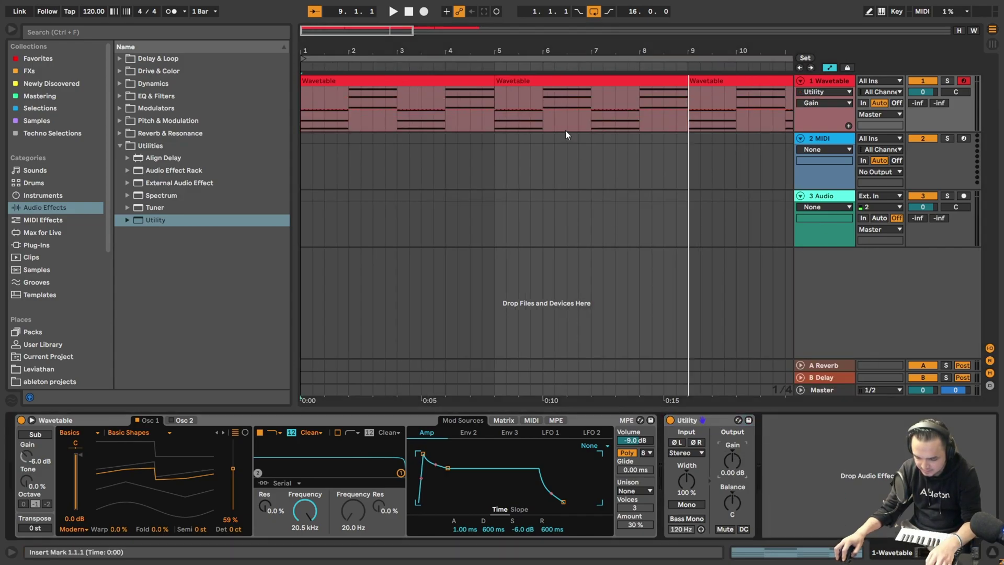
key(w)
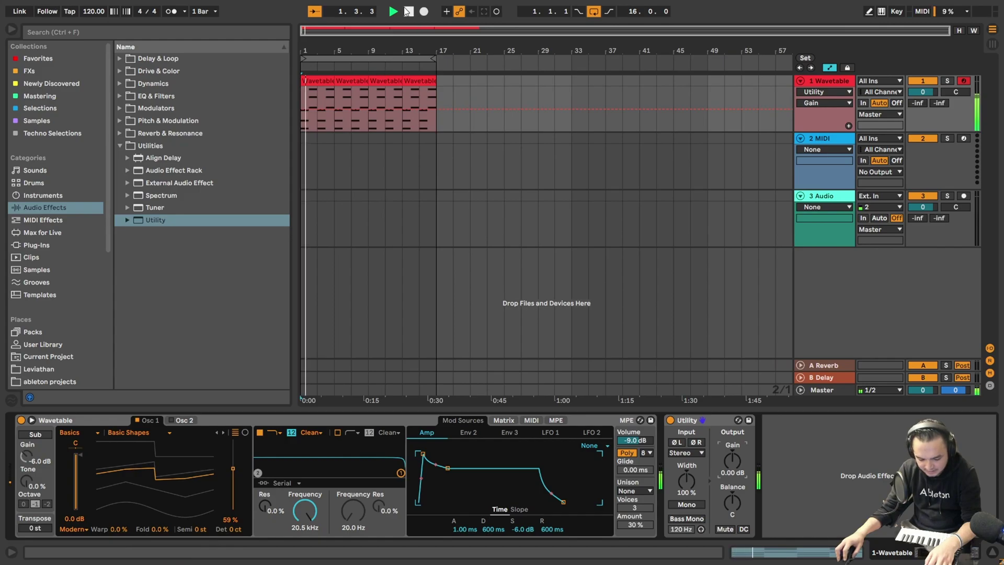
drag(923, 92, 925, 95)
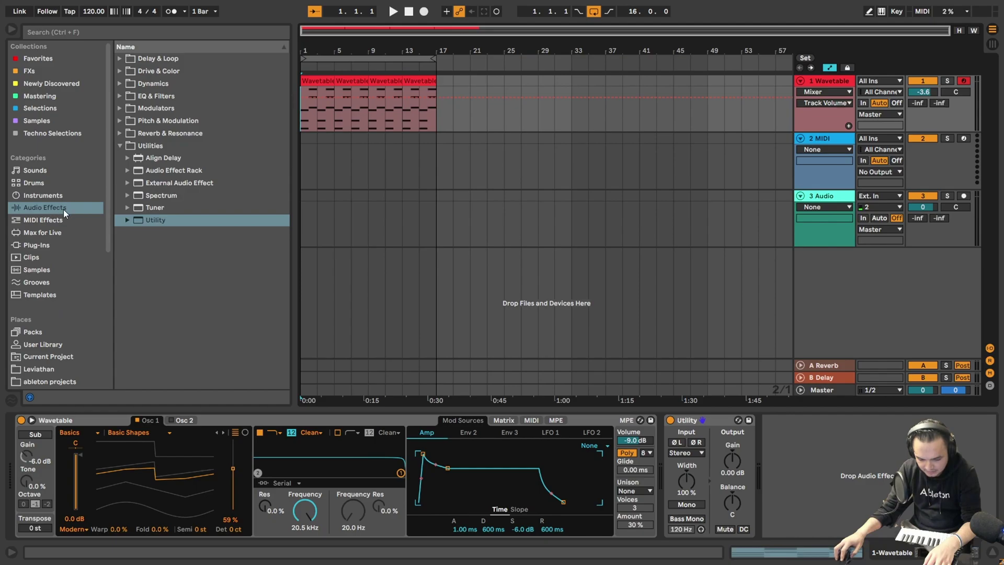
Add an LFO modulator after Utility on the Wavetable track and collapse the Wavetable device
click(119, 107)
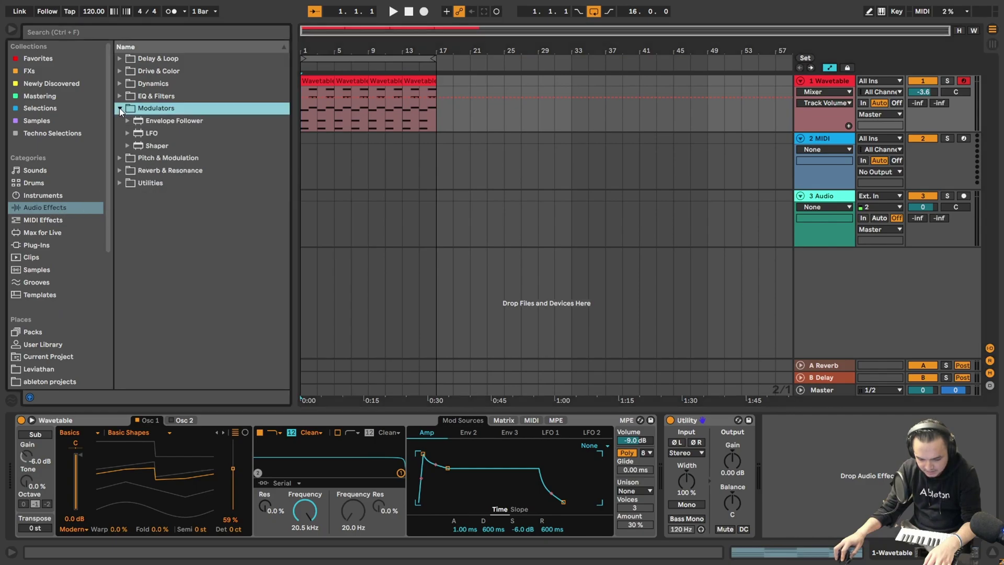
click(159, 133)
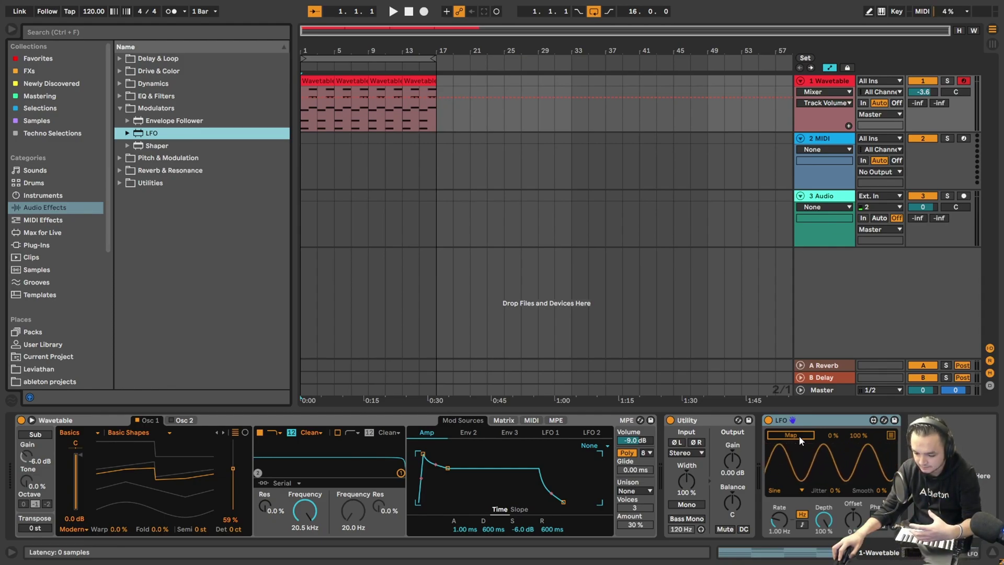
double_click(112, 420)
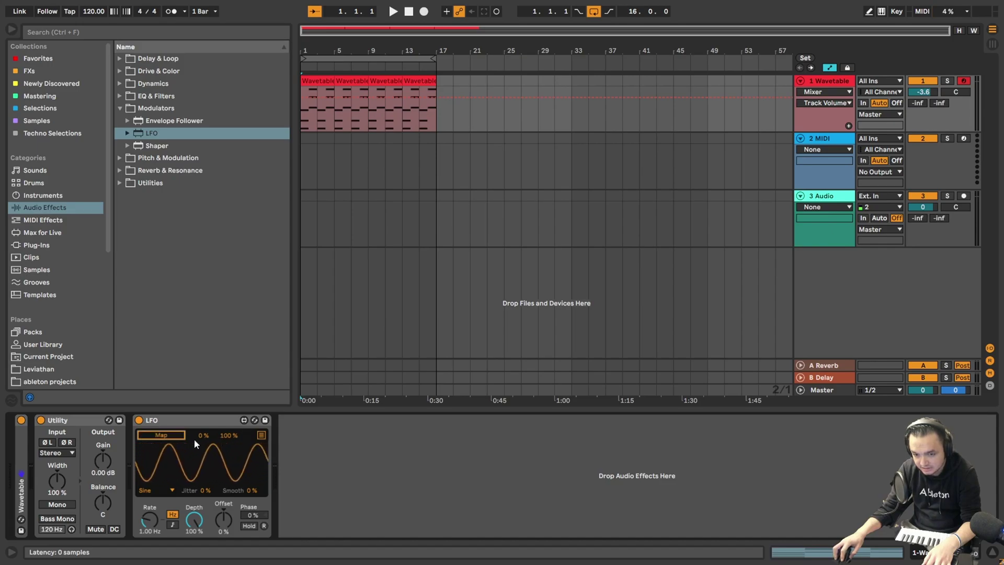
Map the LFO to the Utility's Gain and set the mapping's maximum to 50 %
click(162, 436)
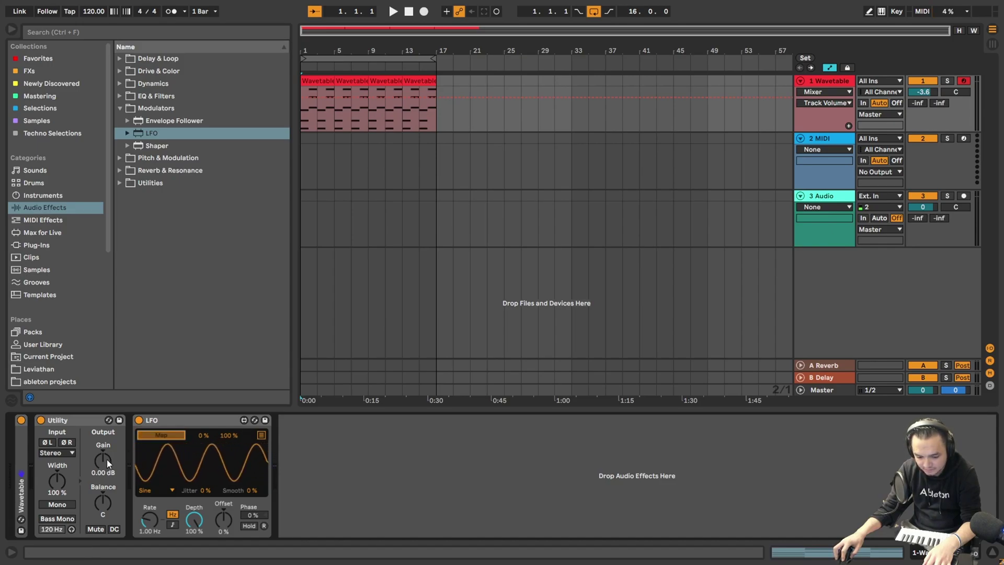
click(103, 460)
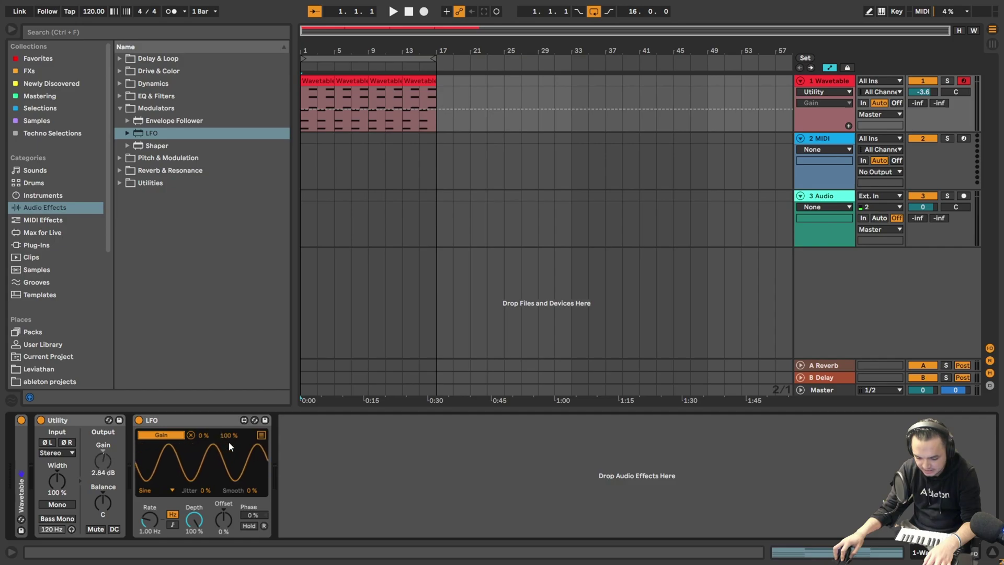
mouse_move(228, 437)
mouse_down()
mouse_move(228, 461)
mouse_move(203, 417)
mouse_move(203, 436)
mouse_move(226, 438)
mouse_up()
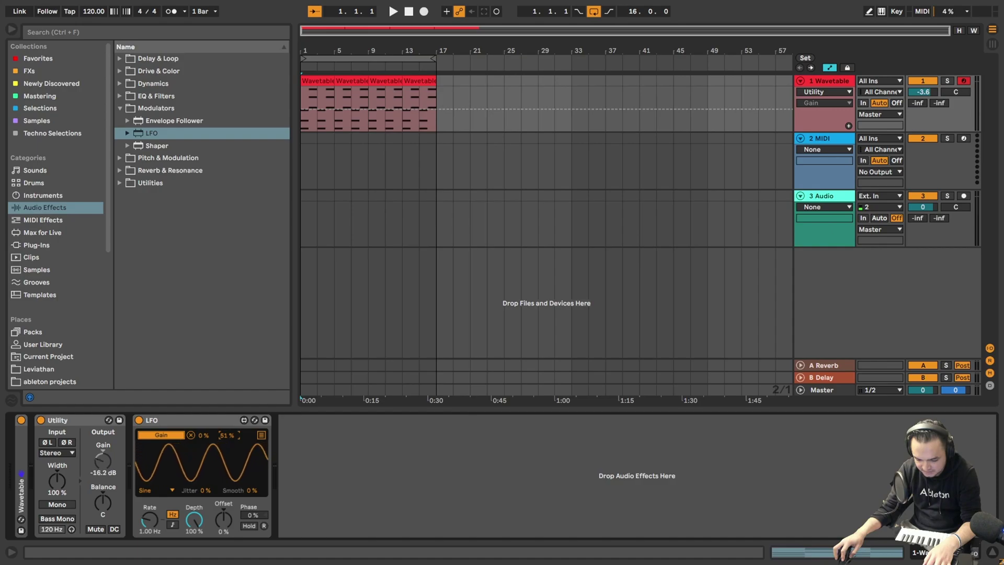
drag(227, 435, 227, 436)
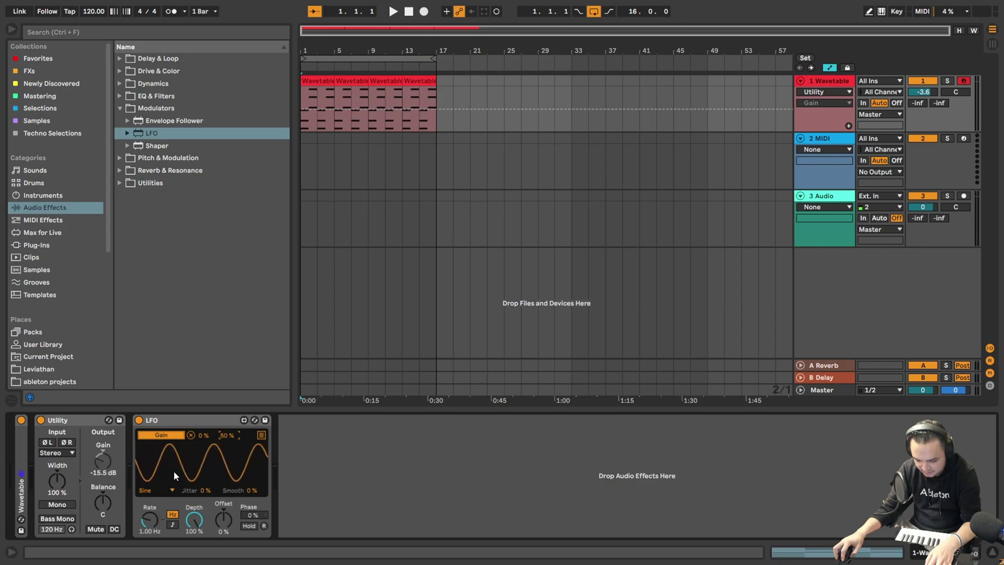
Switch the LFO rate to tempo sync and set it to 1/4 while playing back the track
key(space)
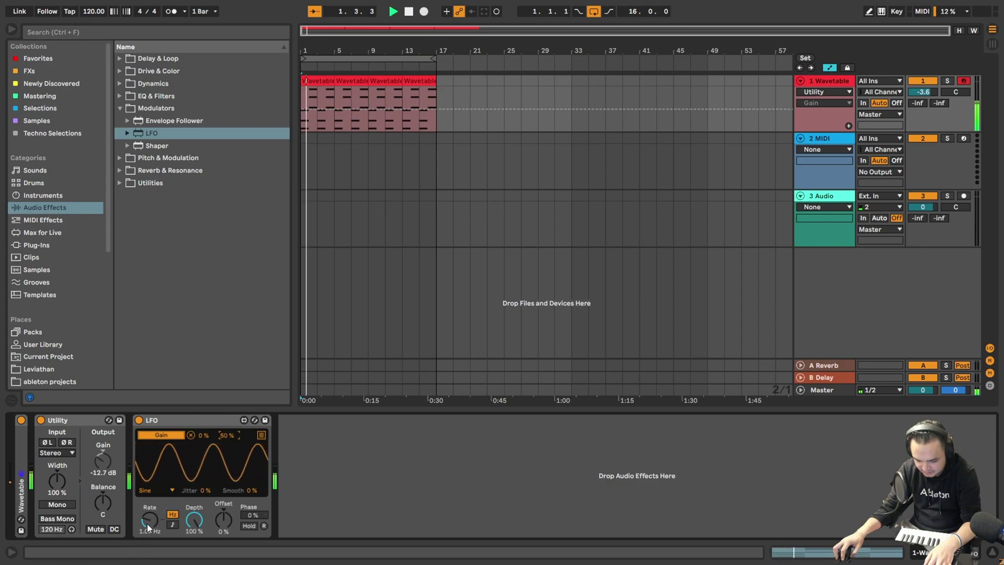
mouse_move(148, 520)
mouse_down()
mouse_move(148, 503)
mouse_move(164, 494)
mouse_move(149, 526)
mouse_up()
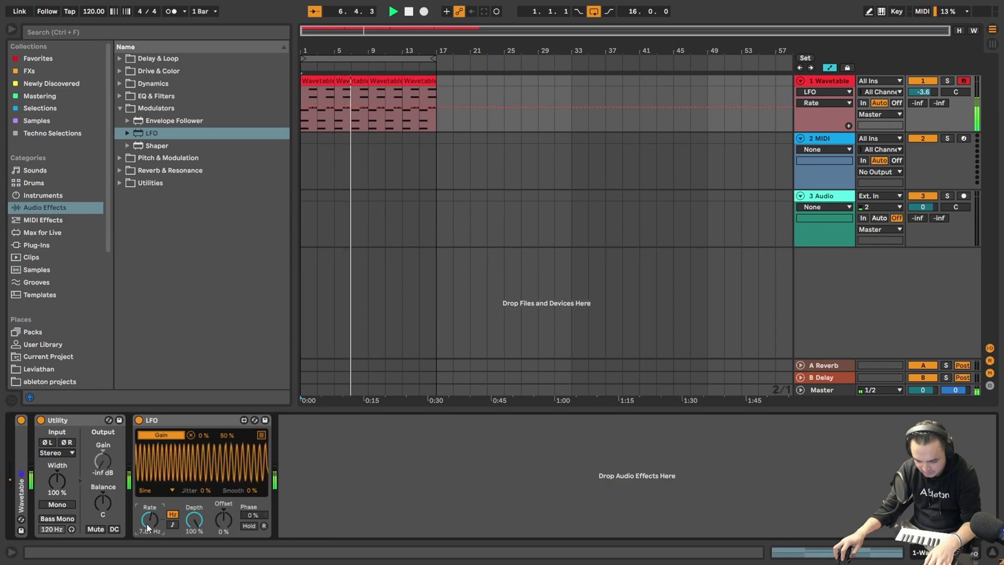
click(172, 525)
drag(149, 520, 149, 536)
key(space)
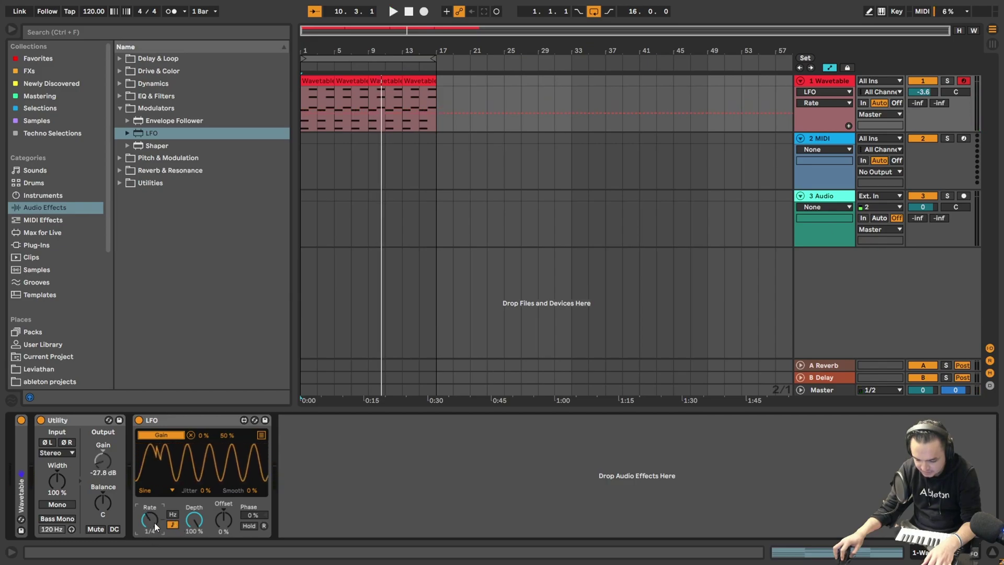
Set the LFO rate to 1/16 during playback and raise the Gain mapping's maximum to 100 %
key(space)
mouse_move(148, 519)
mouse_down()
mouse_move(153, 496)
mouse_move(152, 535)
mouse_move(148, 520)
mouse_up()
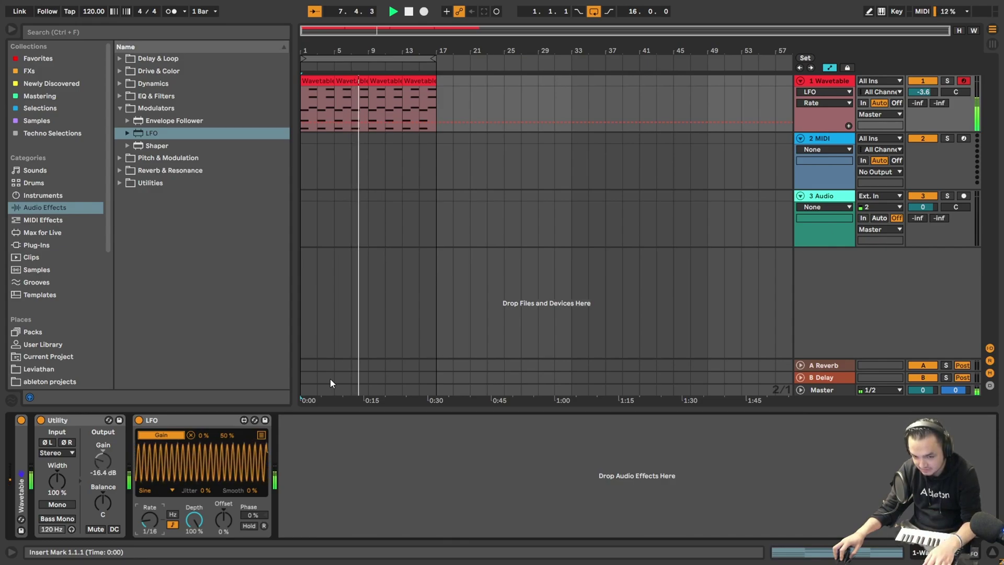
key(space)
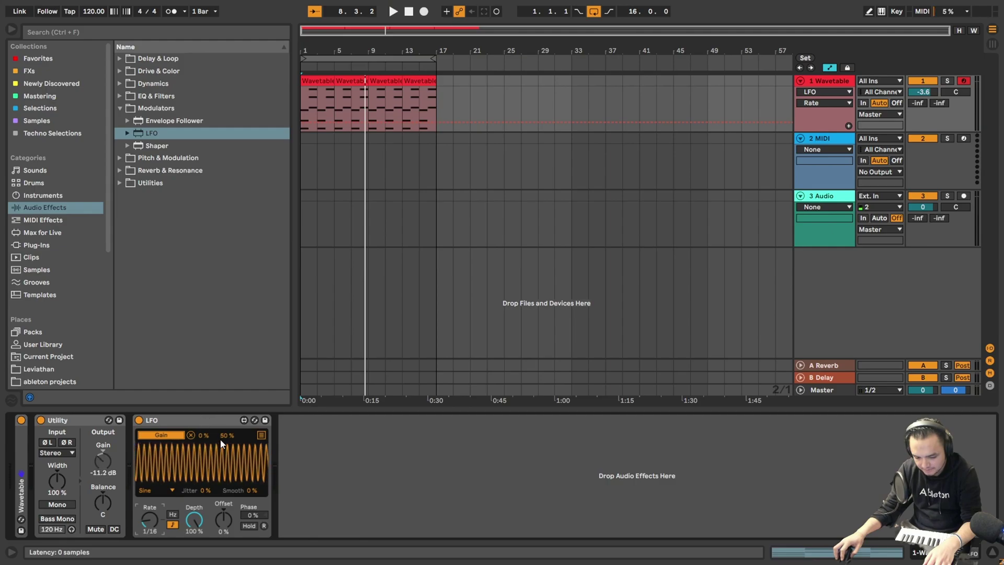
drag(221, 439, 221, 414)
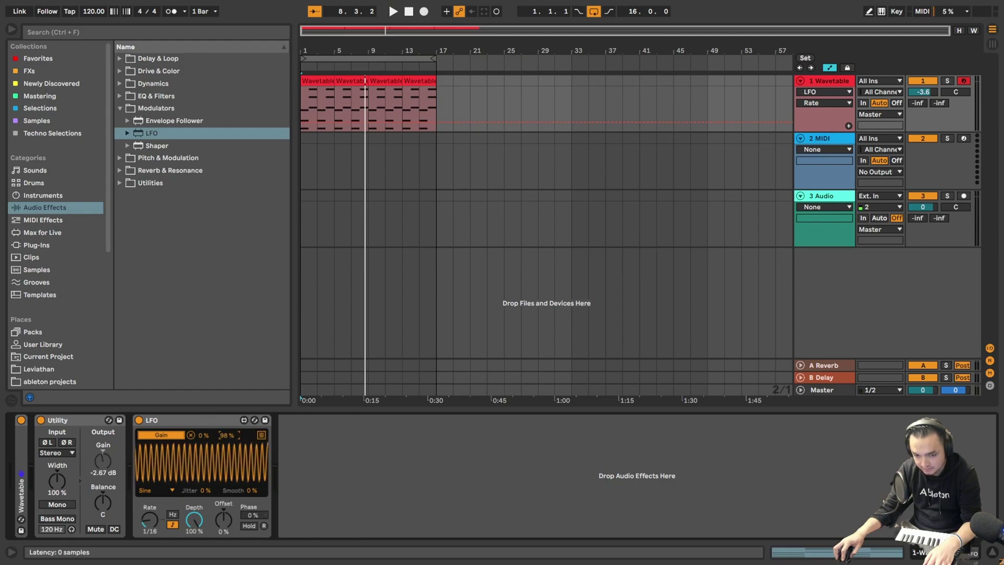
drag(229, 437, 229, 428)
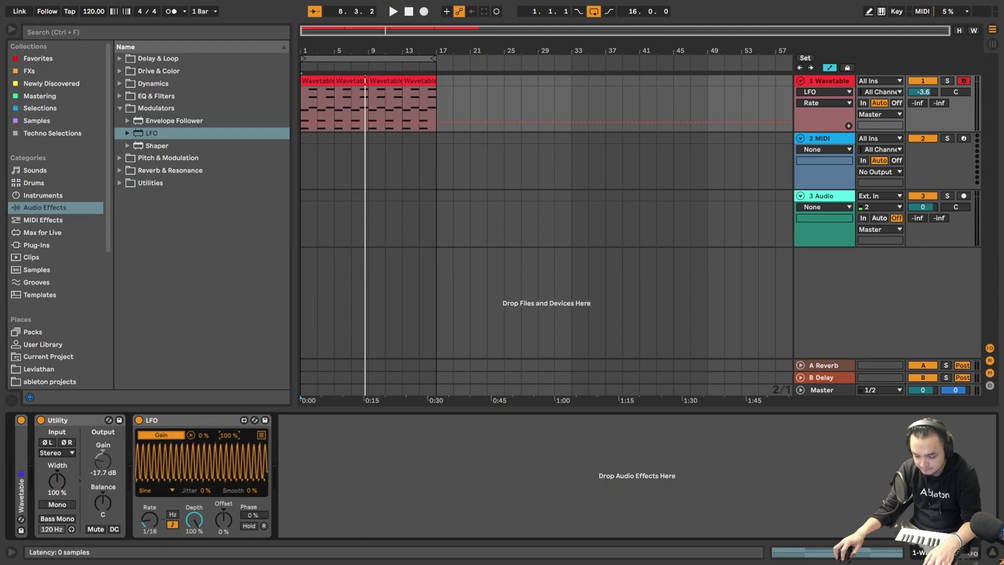
Group the Utility and LFO devices into an Audio Effect Rack
click(181, 416)
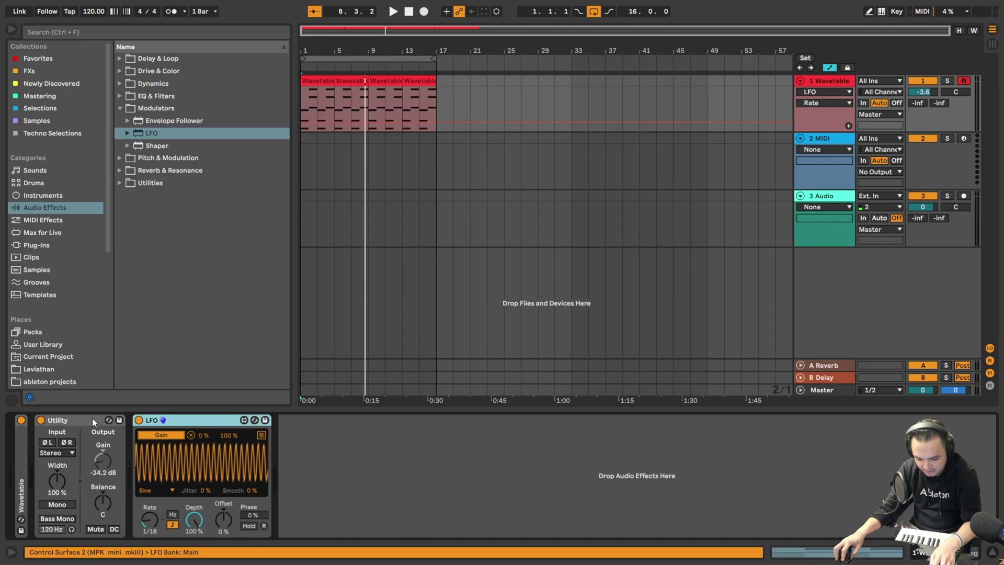
click(92, 418)
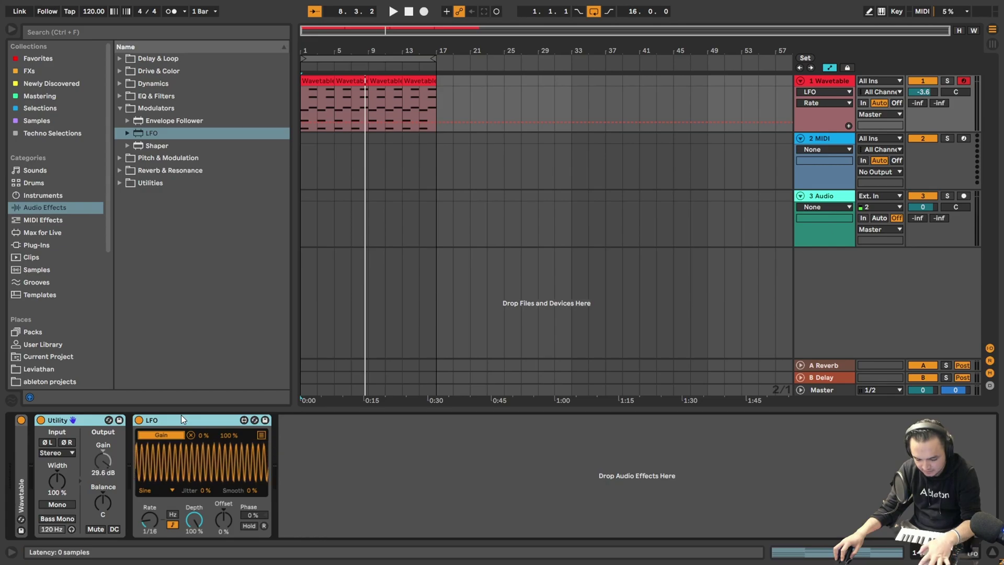
key(ctrl+g)
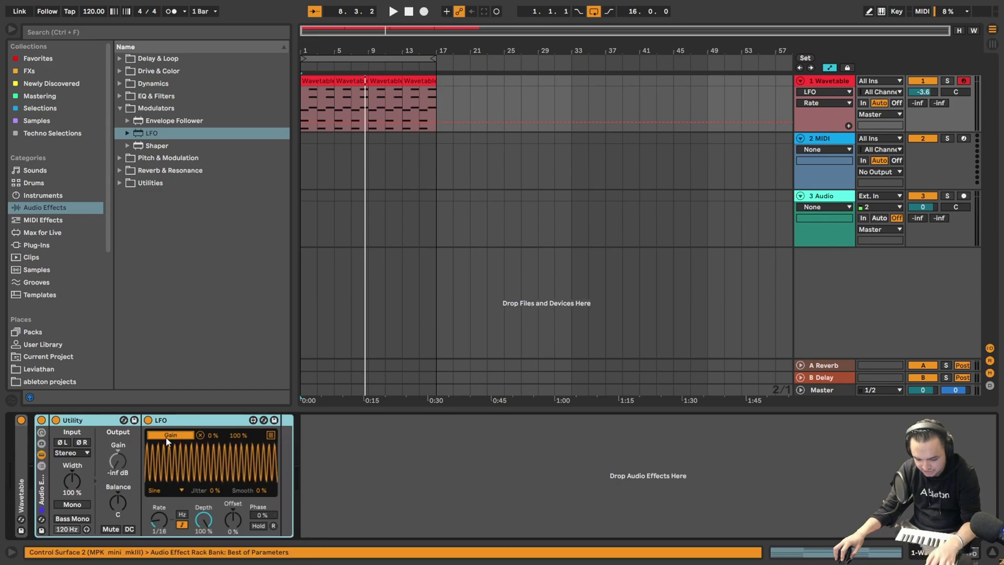
Show the rack's macros, remap the LFO from Gain to Macro 1, and map the Utility's Gain to Macro 1
click(42, 432)
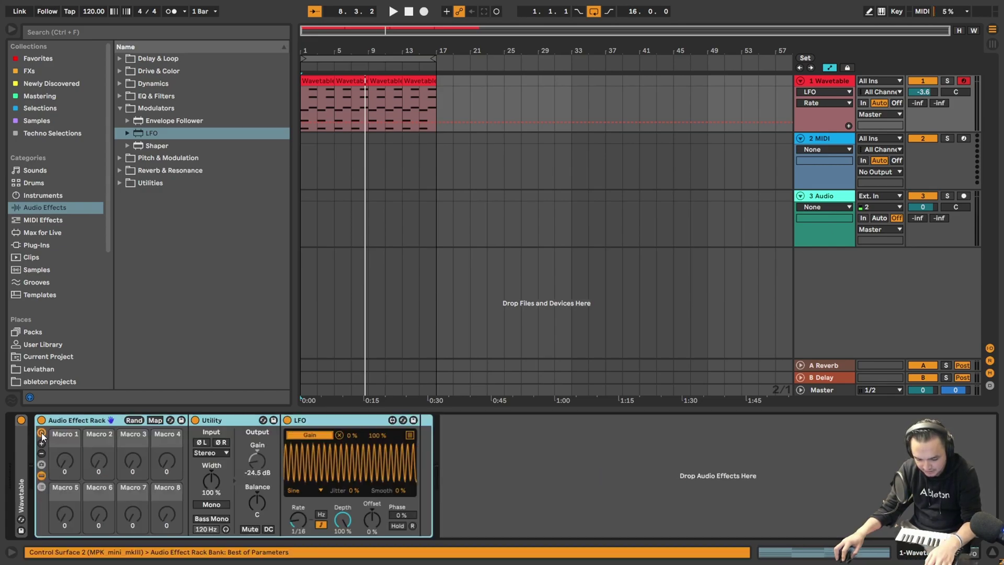
click(339, 435)
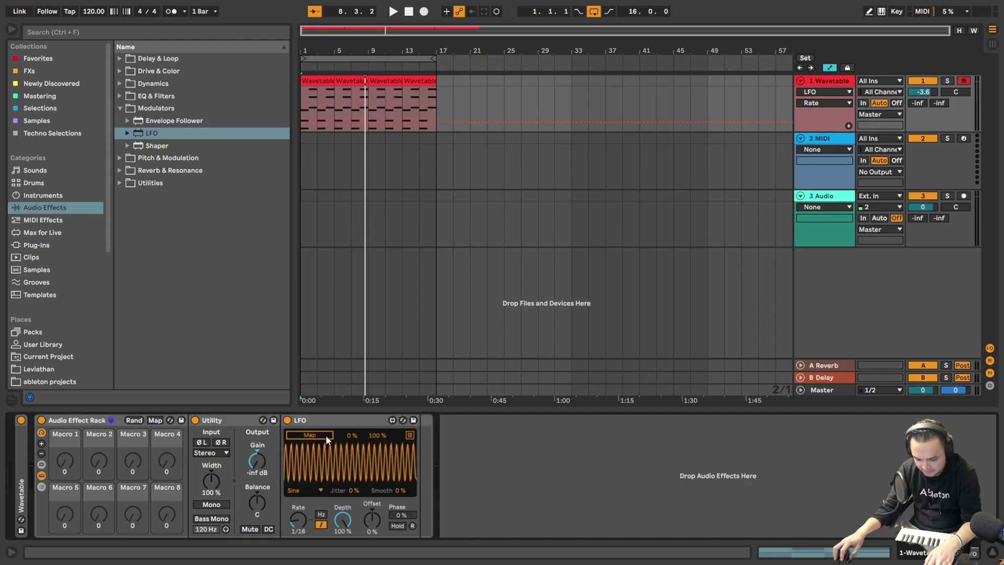
click(64, 457)
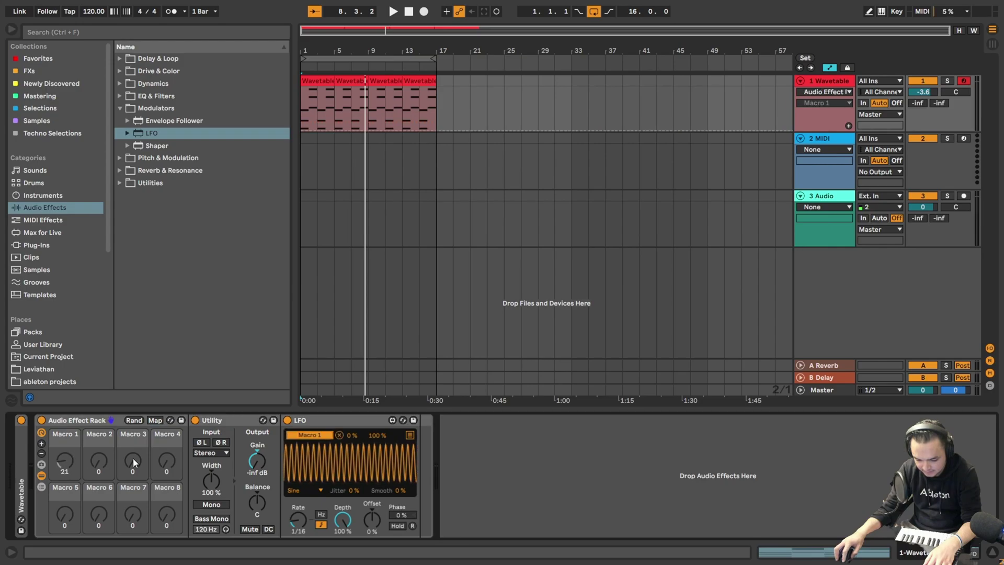
right_click(258, 462)
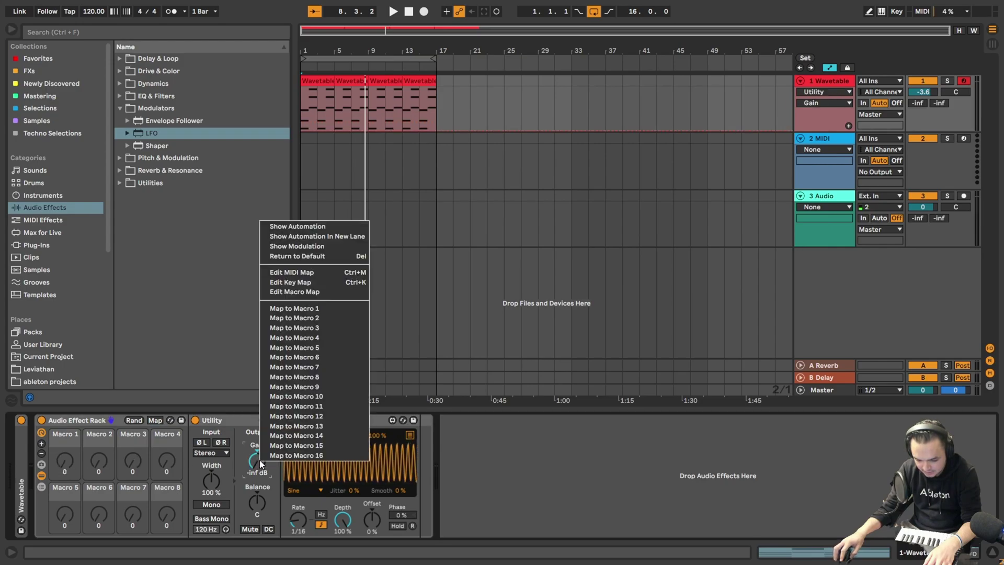
click(323, 309)
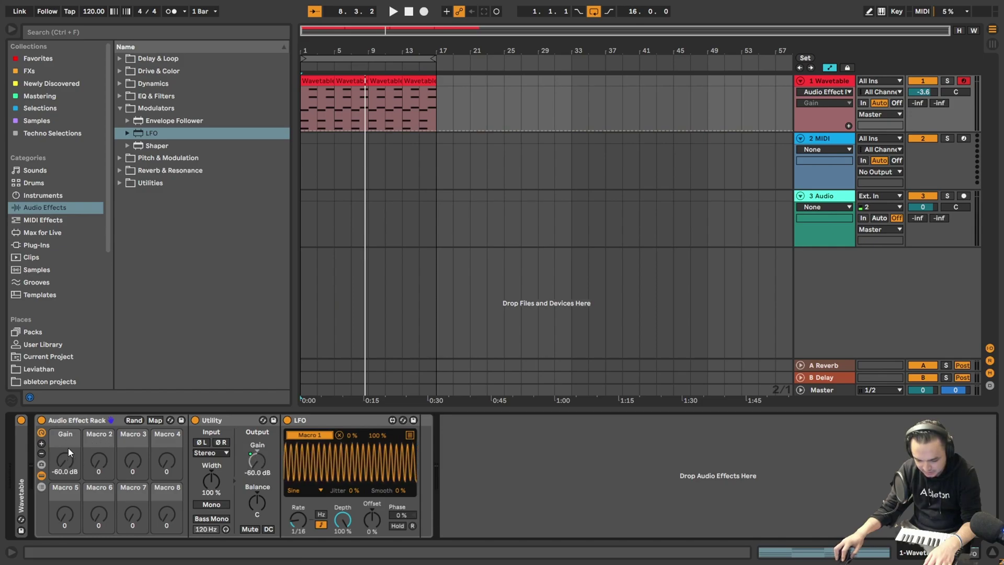
Limit the Gain macro mapping's maximum to 0.00 dB, start playback and leave macro mapping
click(154, 421)
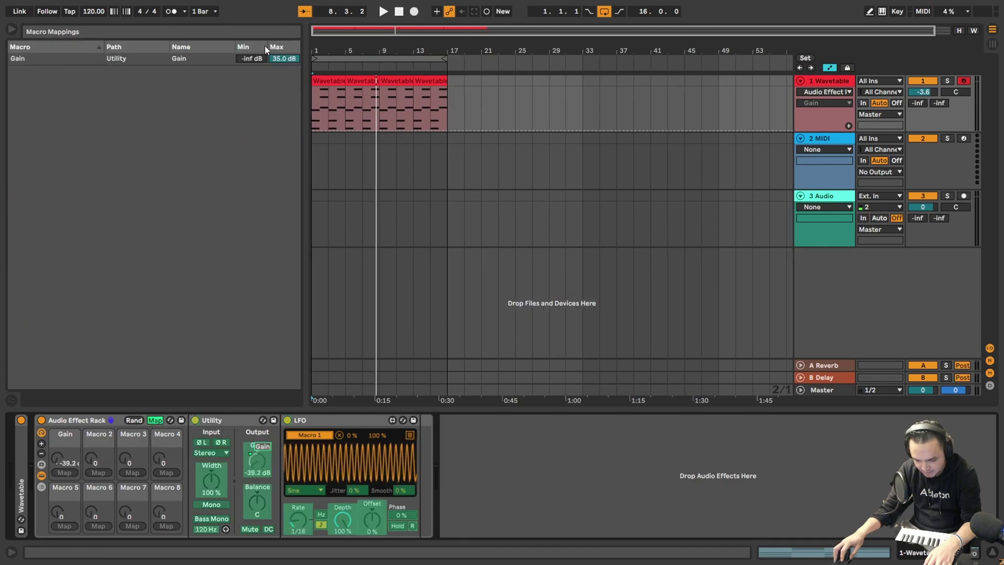
mouse_move(284, 59)
mouse_down()
mouse_move(284, 104)
mouse_move(283, 52)
mouse_up()
right_click(282, 60)
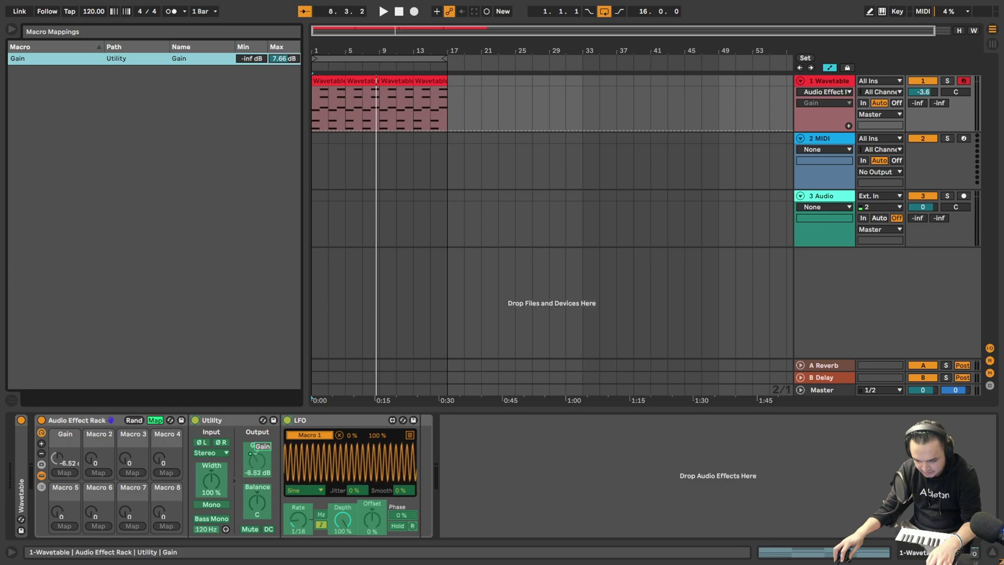
drag(285, 94, 285, 98)
drag(284, 58, 284, 60)
key(space)
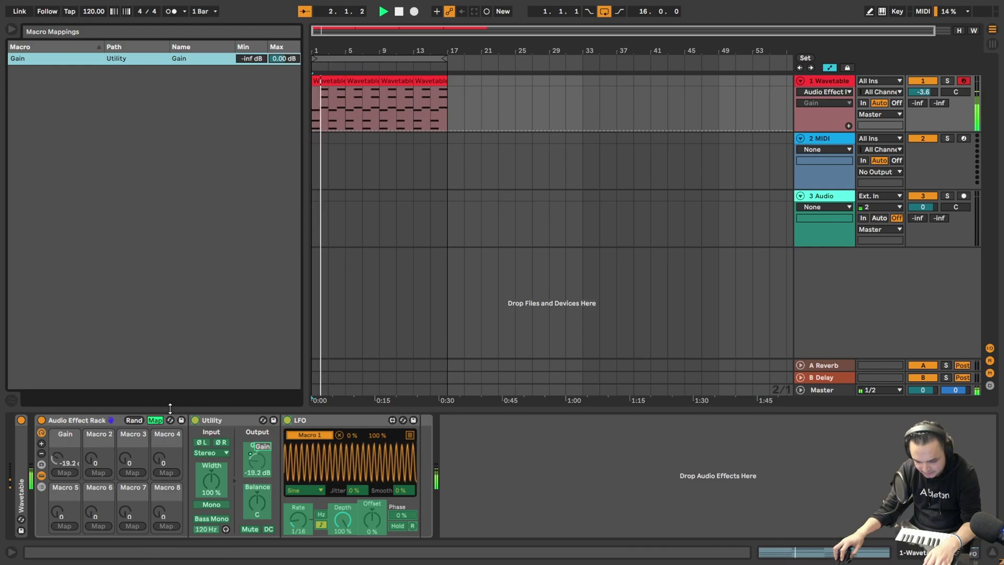
click(151, 420)
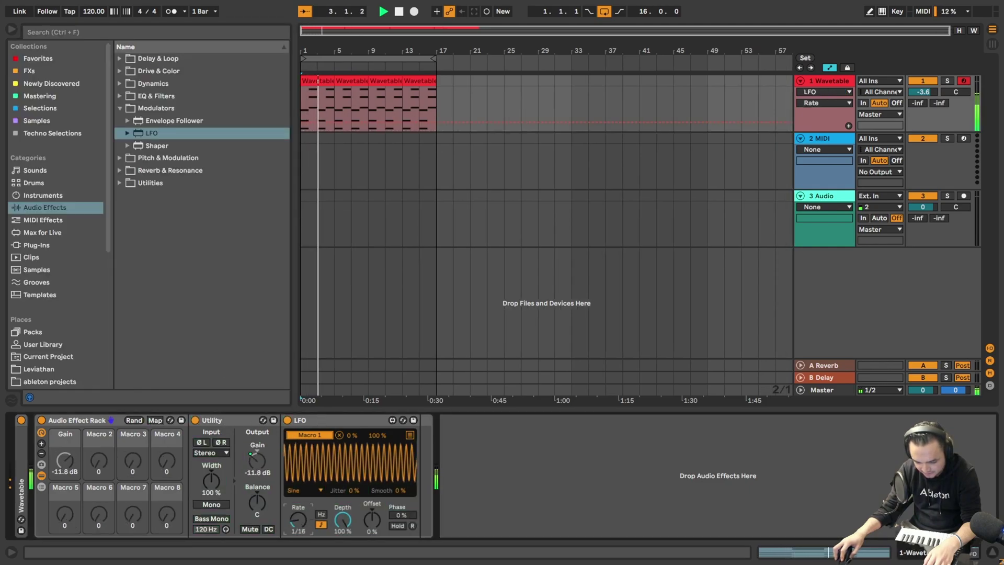
Try LFO rates of 1/4 and 1/8 during playback, settle on 1/12, and hide the automation lanes
drag(302, 503, 301, 517)
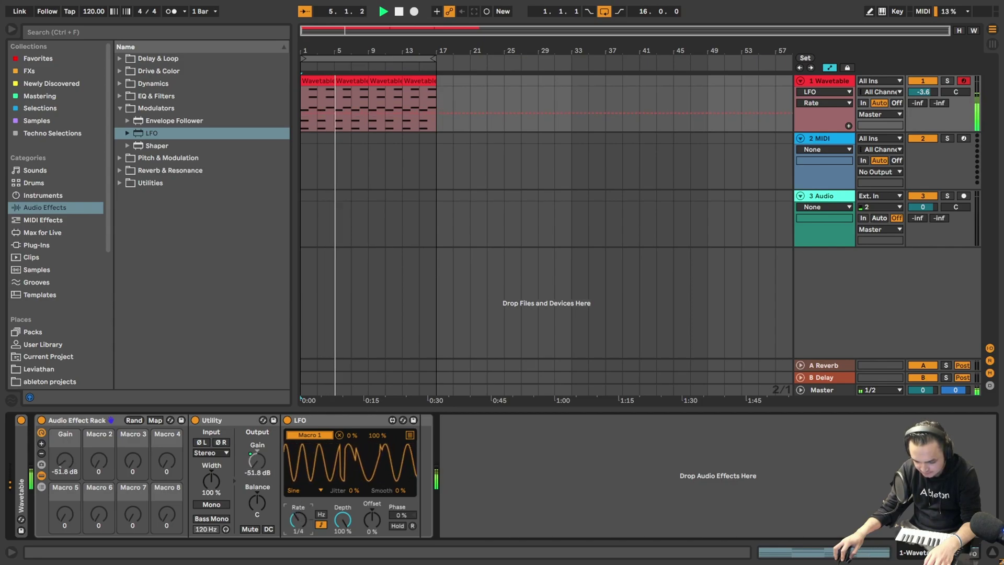
drag(298, 519, 298, 530)
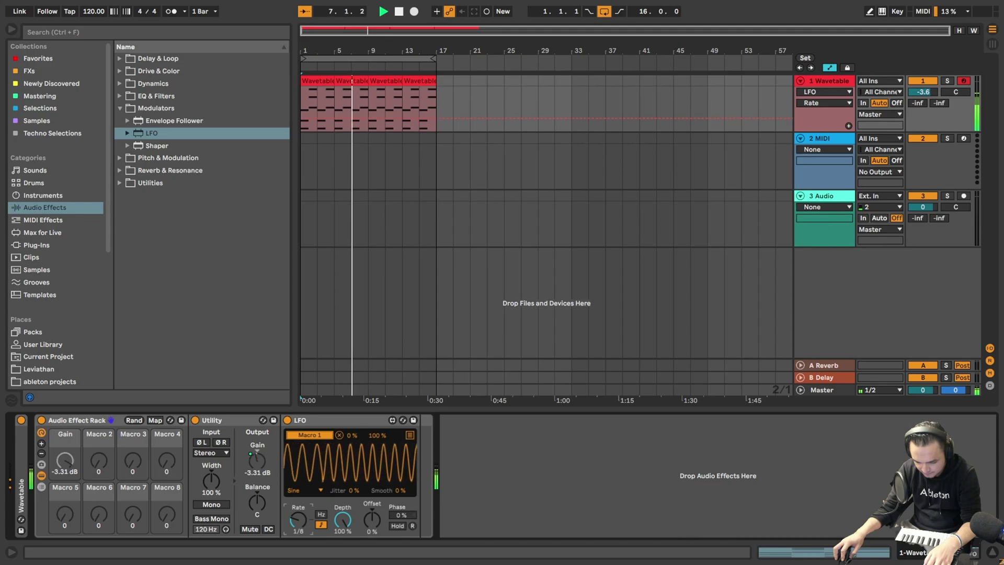
drag(298, 519, 298, 515)
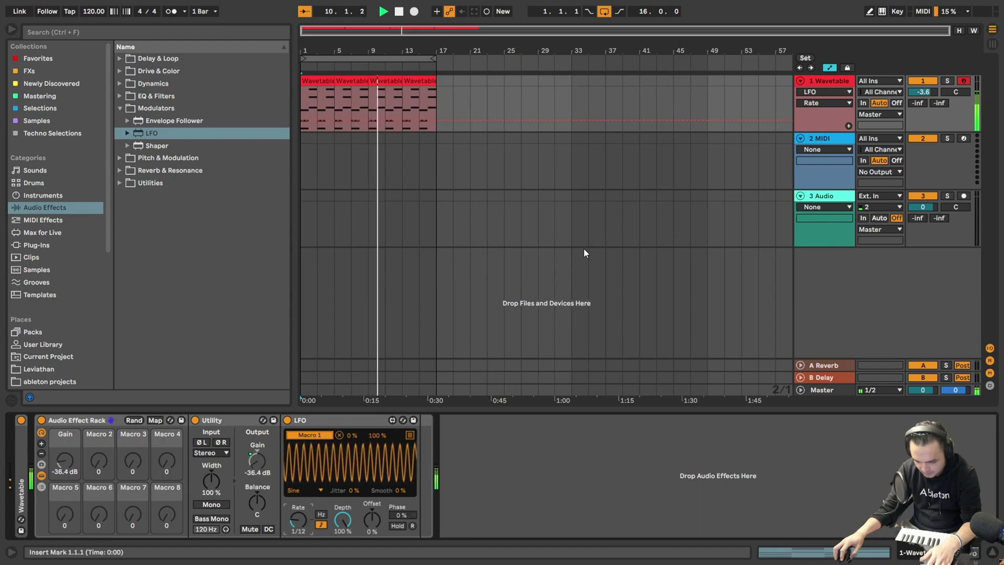
key(space)
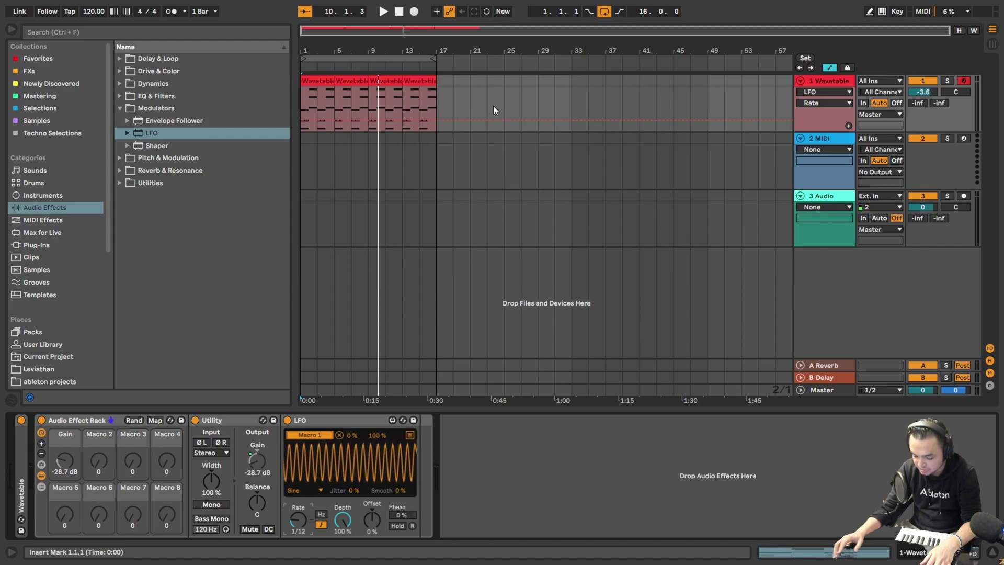
key(a)
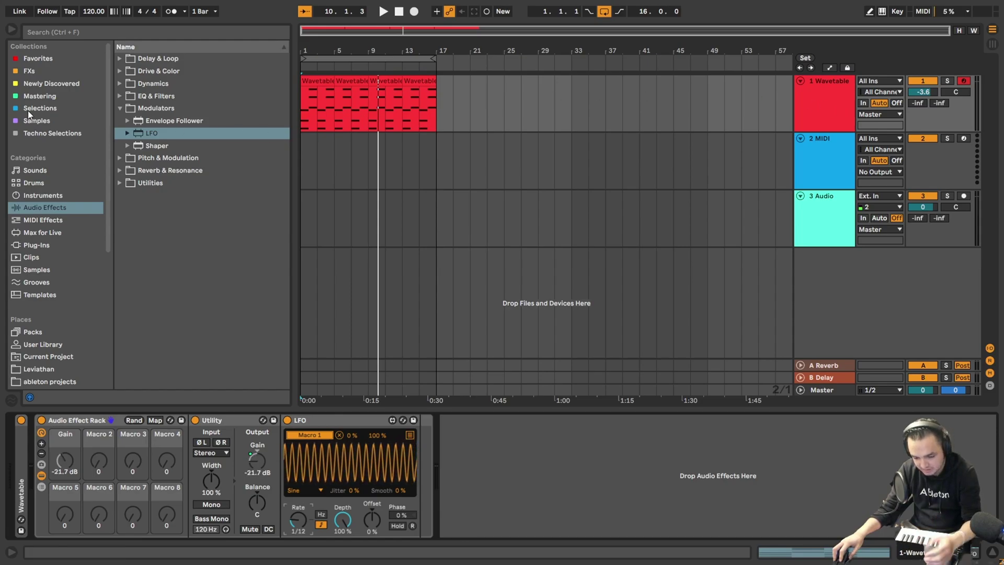
Add an Auto Filter after the Audio Effect Rack and switch the rack off during playback
click(120, 159)
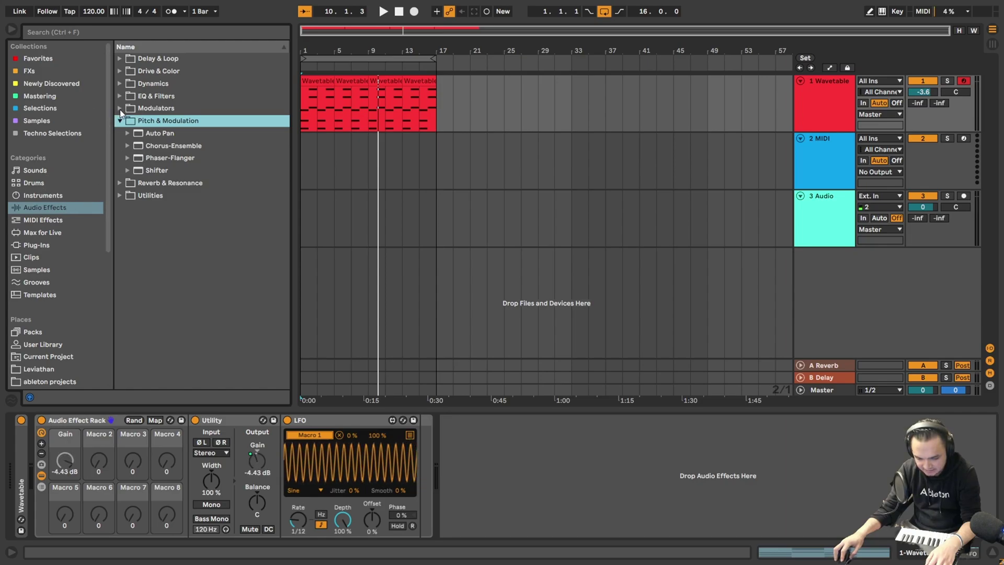
click(119, 96)
click(152, 108)
drag(152, 108, 573, 474)
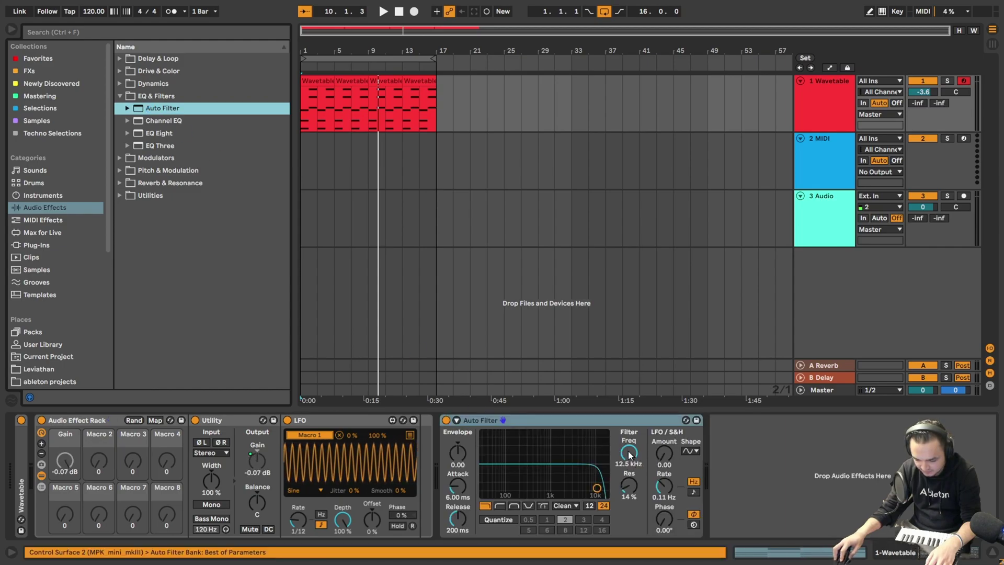
key(space)
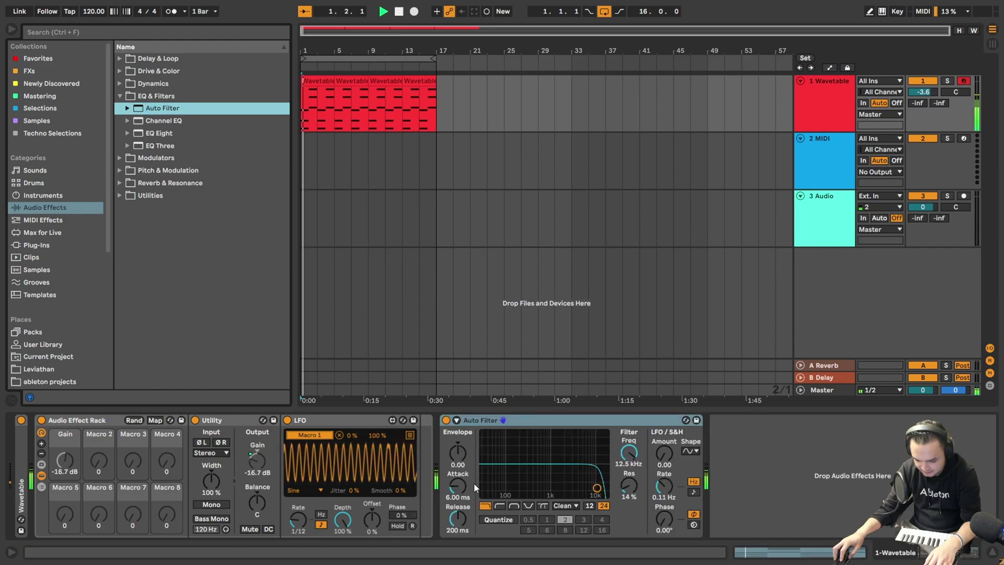
click(41, 419)
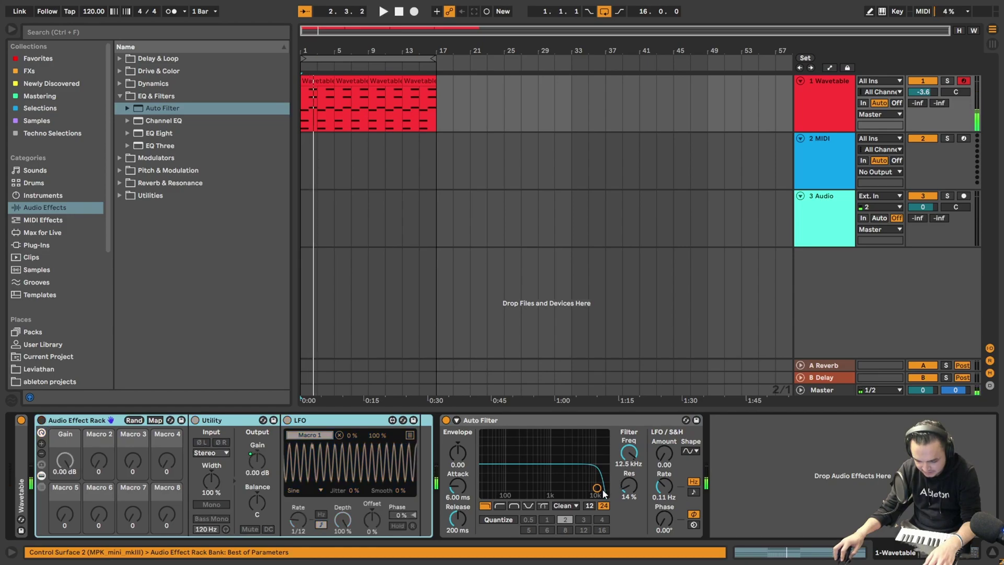
Set the Auto Filter's frequency to 1.54 kHz, resonance to 6.6 %, LFO amount to 22.1 and LFO rate to 3.94 Hz
drag(597, 488, 559, 492)
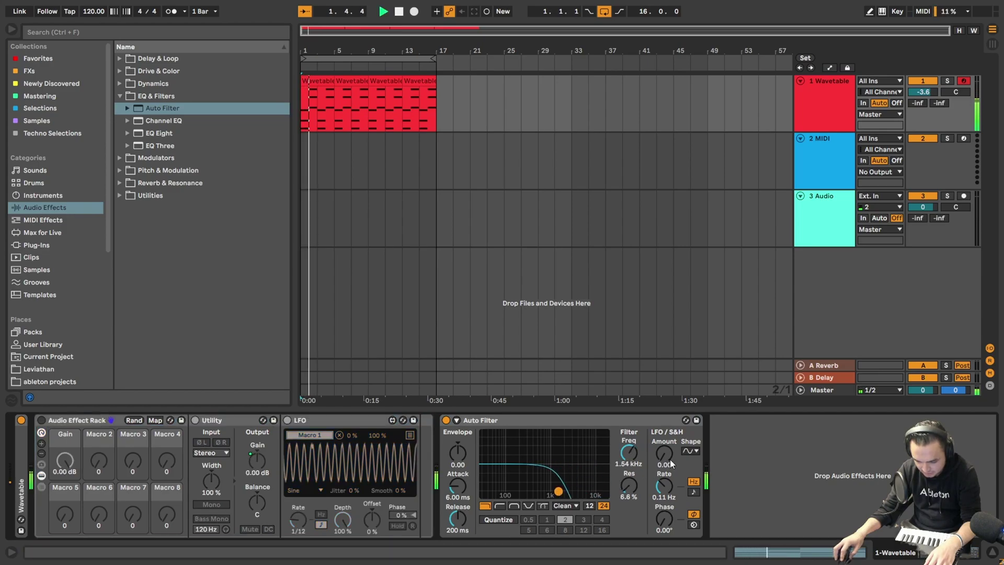
drag(670, 459, 668, 445)
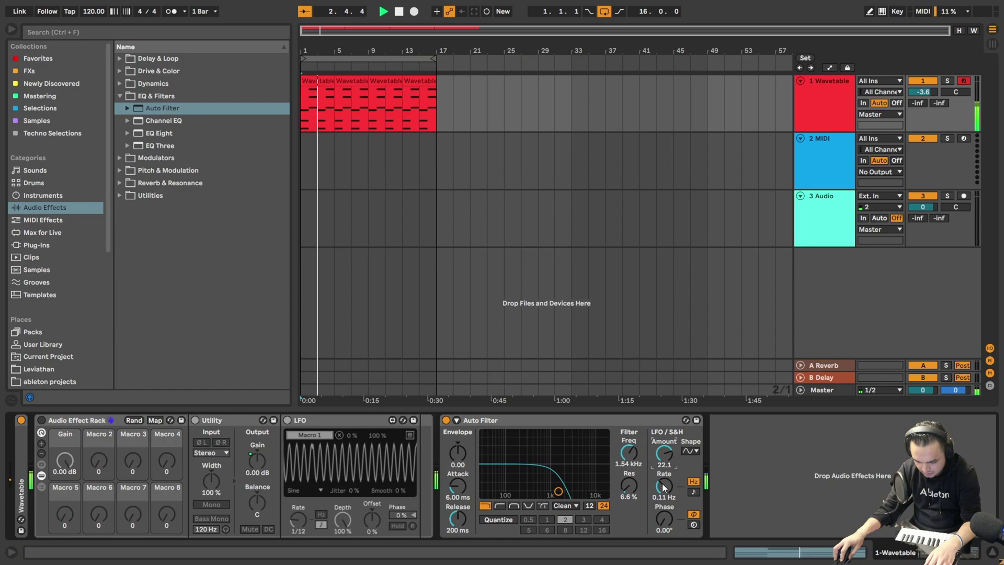
drag(663, 486, 663, 467)
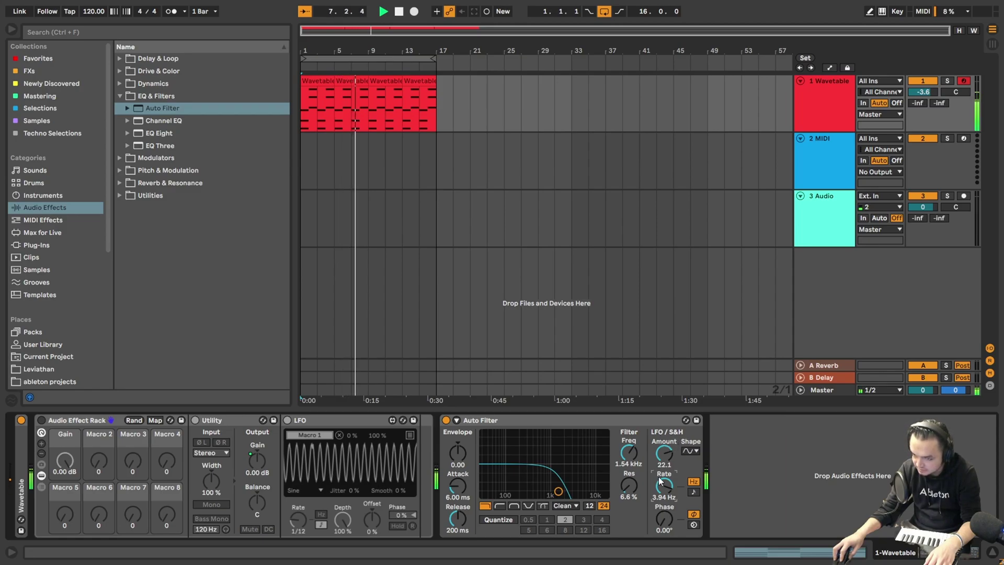
Sync the Auto Filter's LFO to tempo at a rate of 1/16 and set its phase to 126°
drag(664, 518, 664, 499)
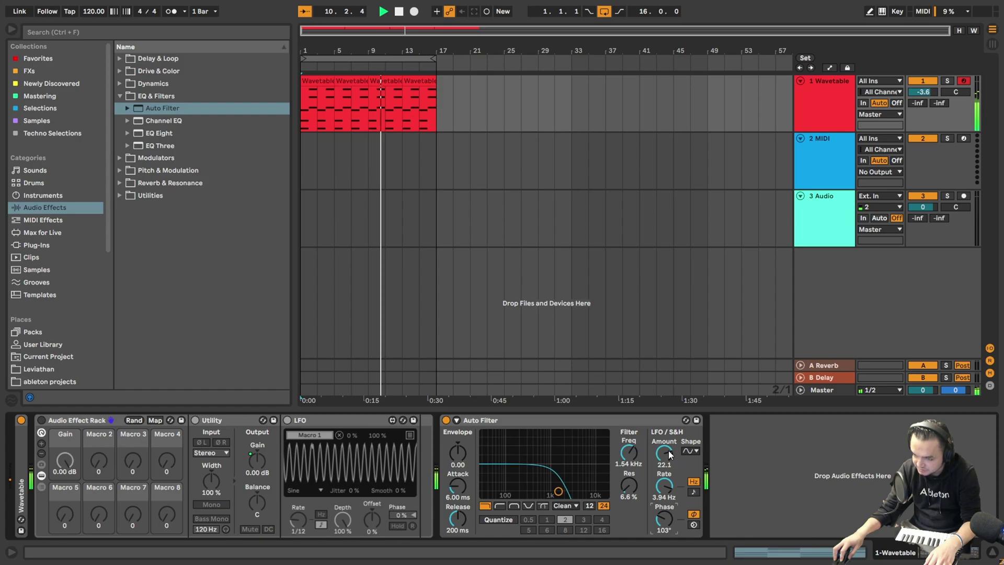
drag(664, 485, 663, 473)
click(693, 493)
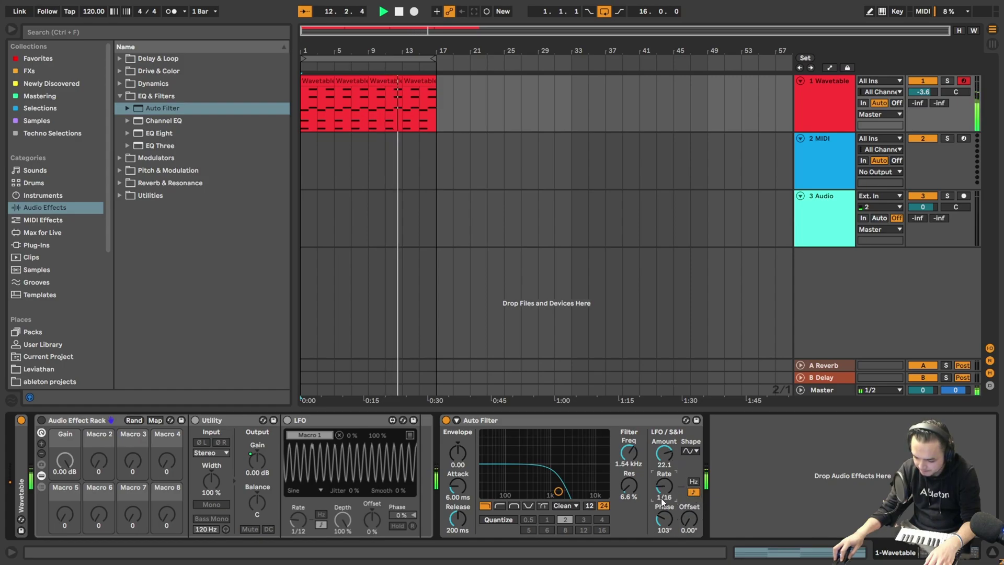
mouse_move(663, 518)
mouse_down()
mouse_move(663, 475)
mouse_move(663, 510)
mouse_up()
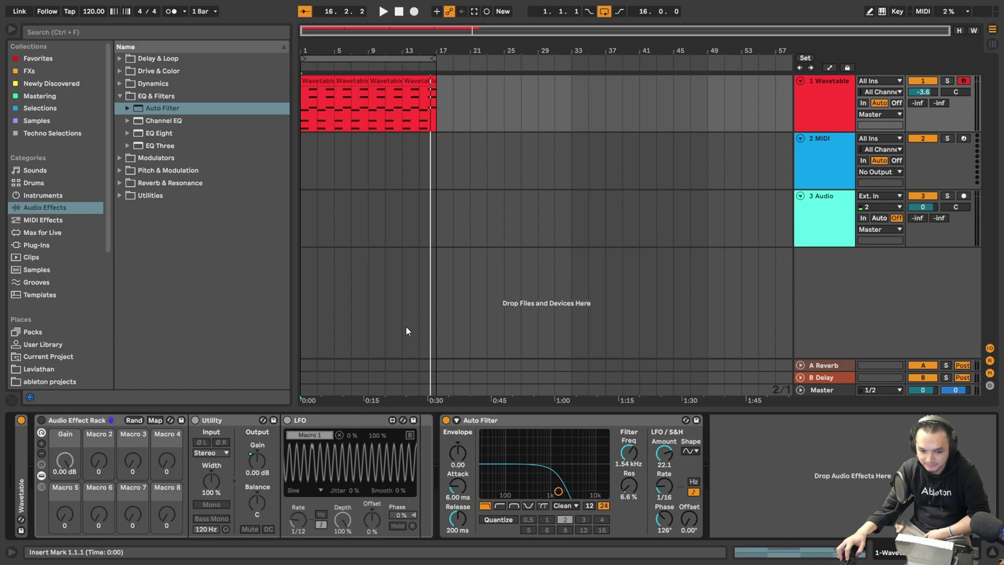
Search the FXs collection for "shaper" and load ShaperBox 3 on the Wavetable track
click(29, 71)
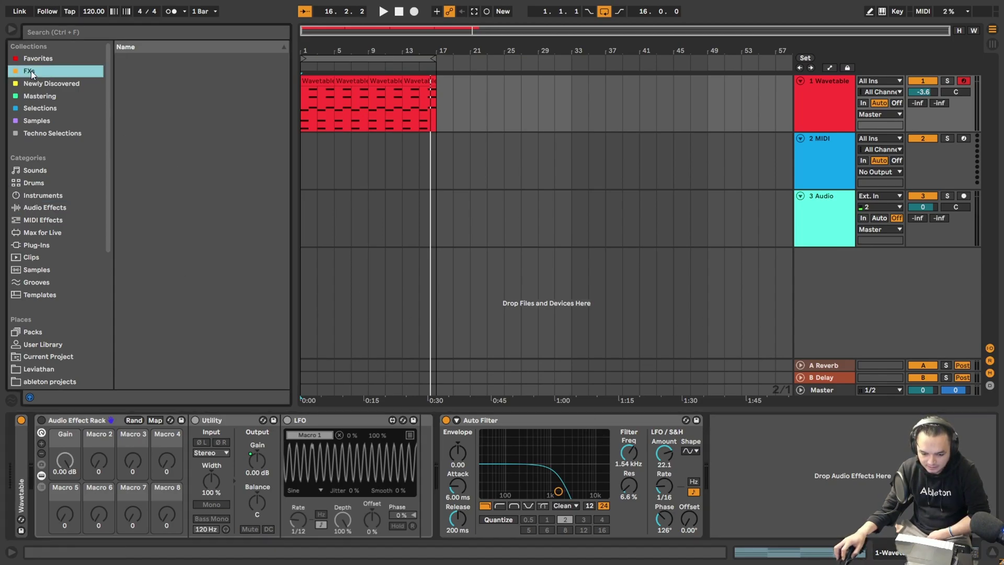
click(165, 37)
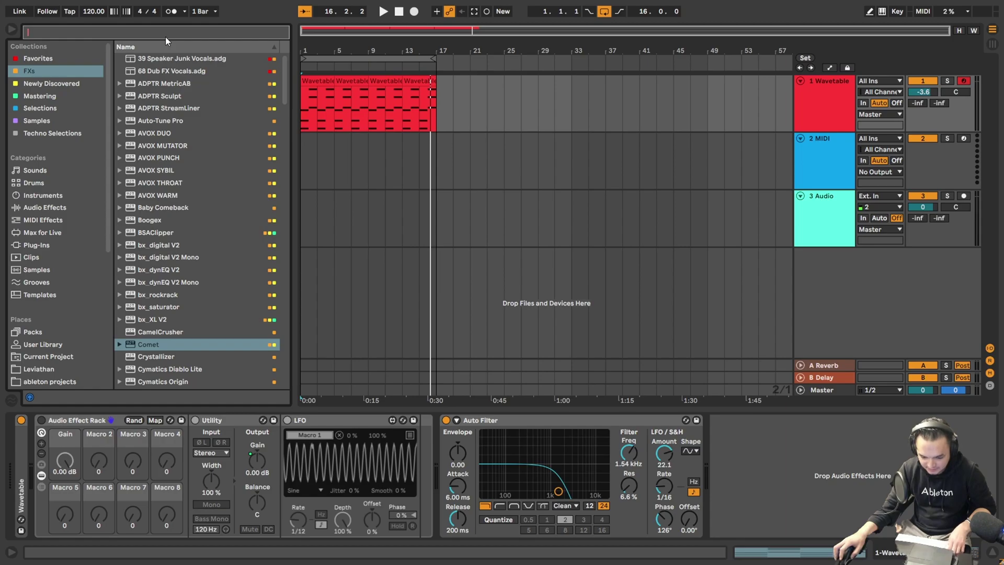
text(sah)
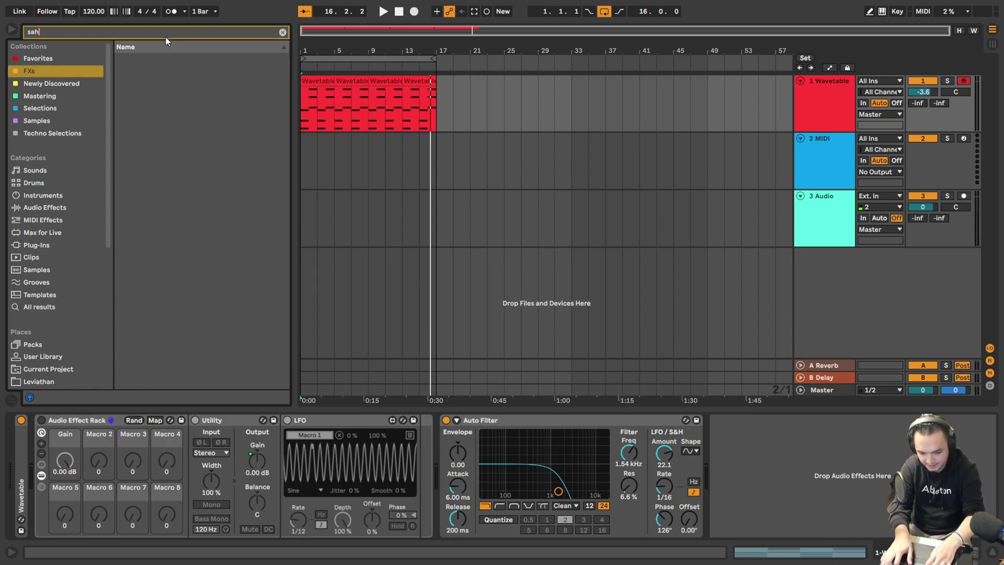
key(BackSpace)
key(BackSpace)
key(BackSpace)
text(shaper)
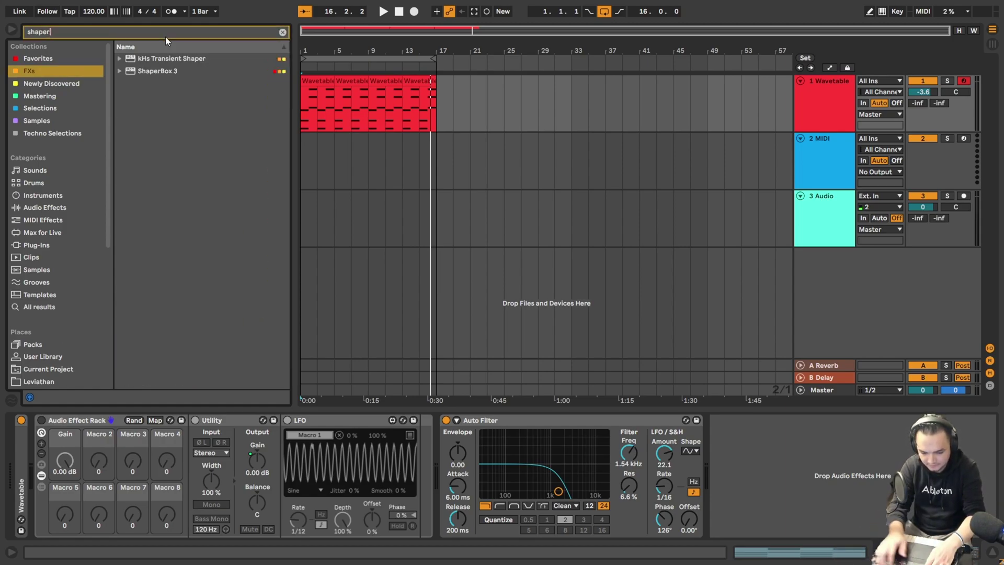
double_click(157, 71)
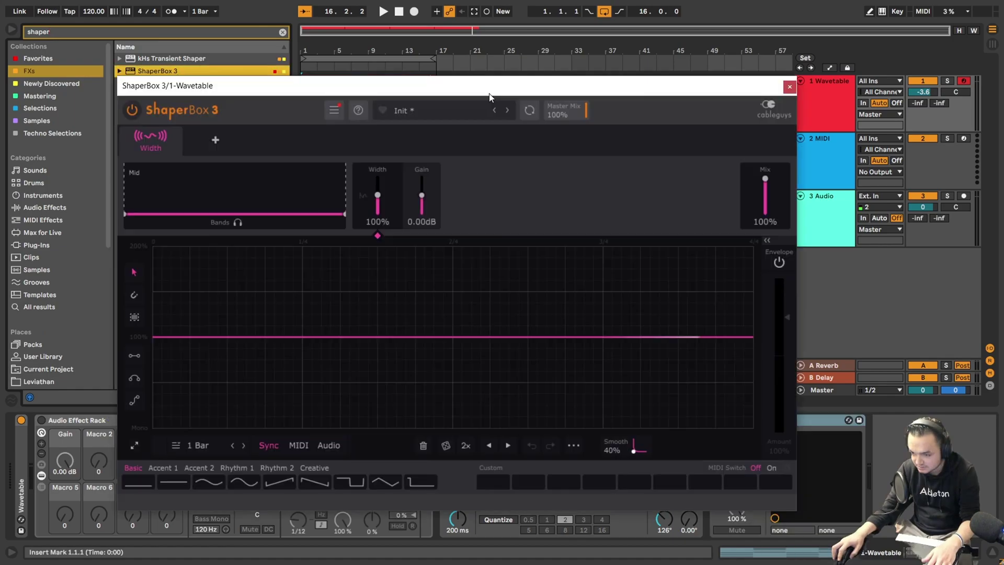
click(339, 113)
mouse_move(431, 187)
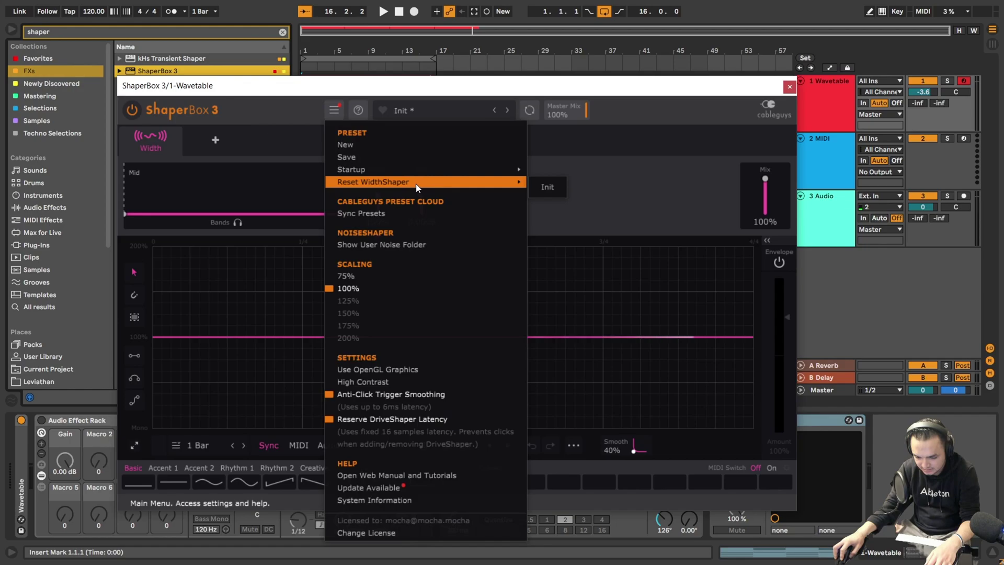
click(622, 152)
Add a Volume shaper to ShaperBox 3, apply the basic sine wave, double it four times and play the track
click(215, 140)
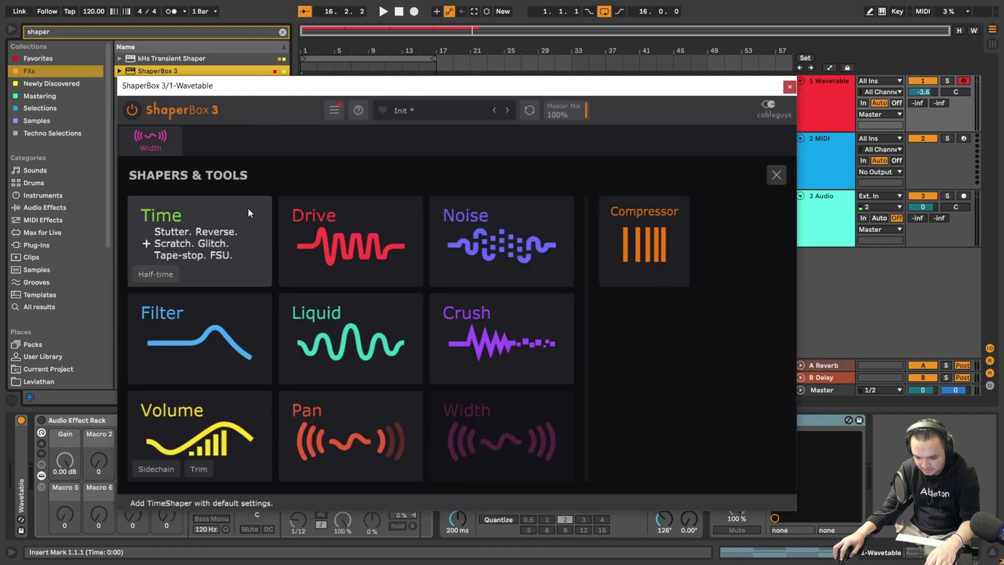
click(220, 423)
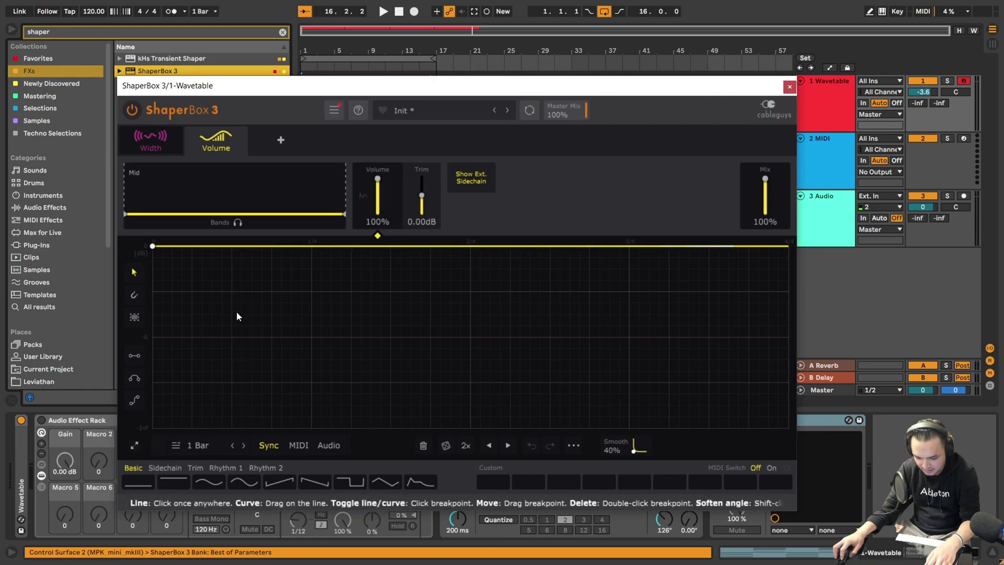
click(240, 481)
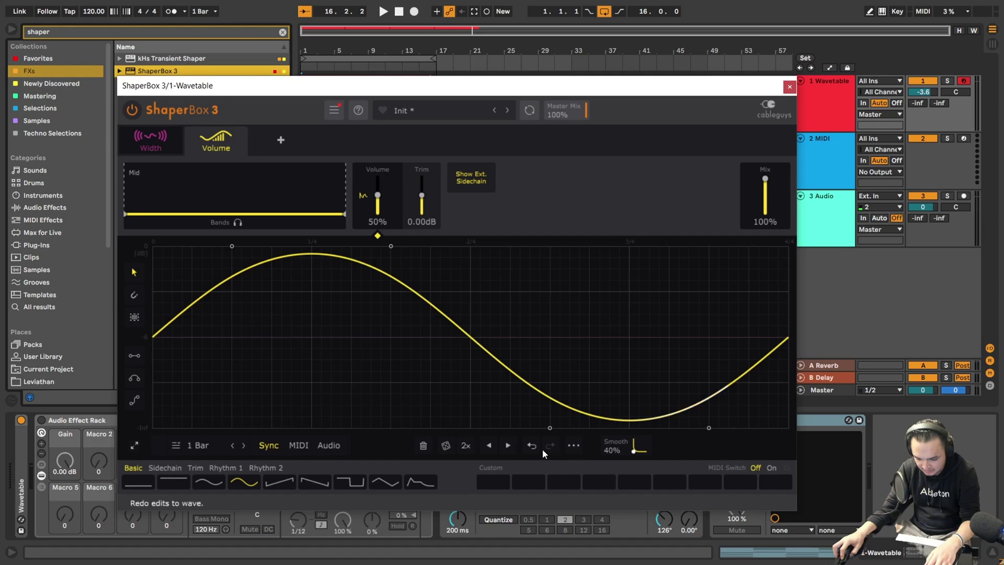
double_click(465, 445)
double_click(465, 445)
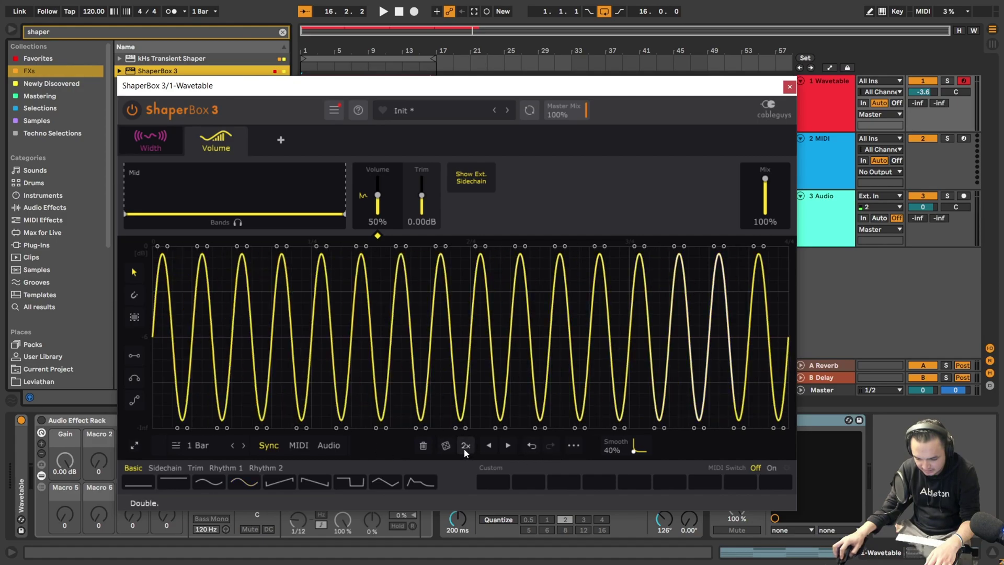
key(space)
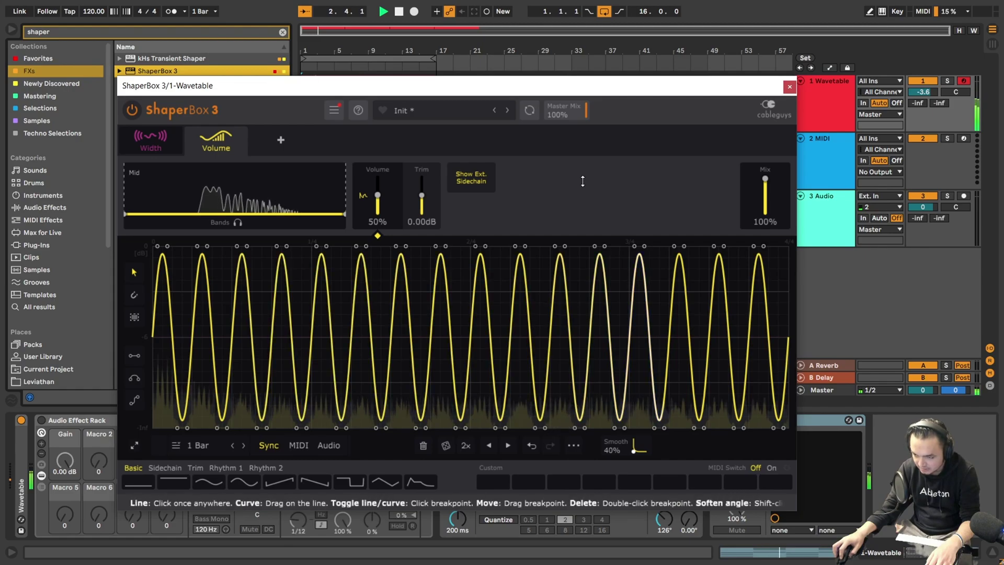
drag(583, 95, 368, 9)
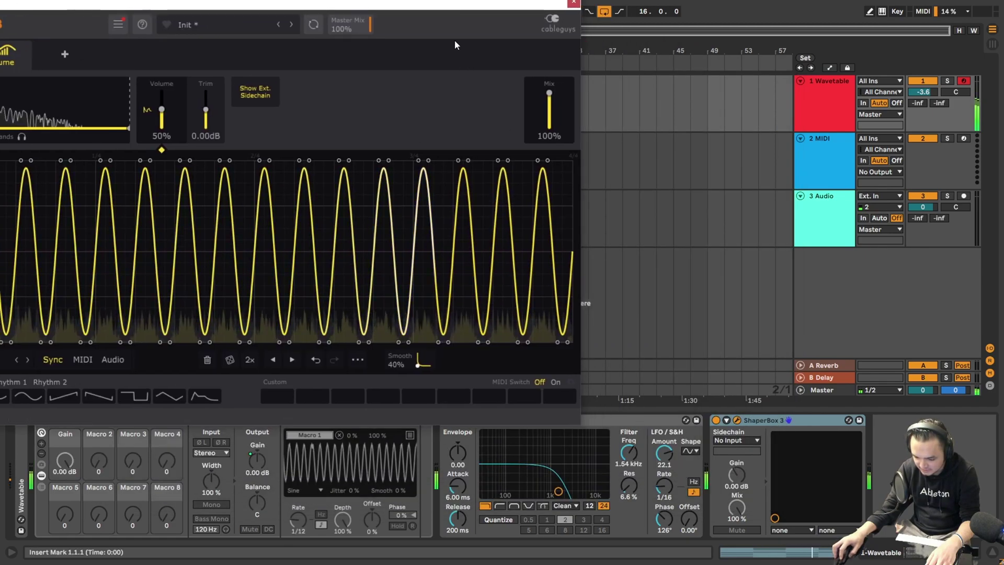
drag(430, 9, 1003, 160)
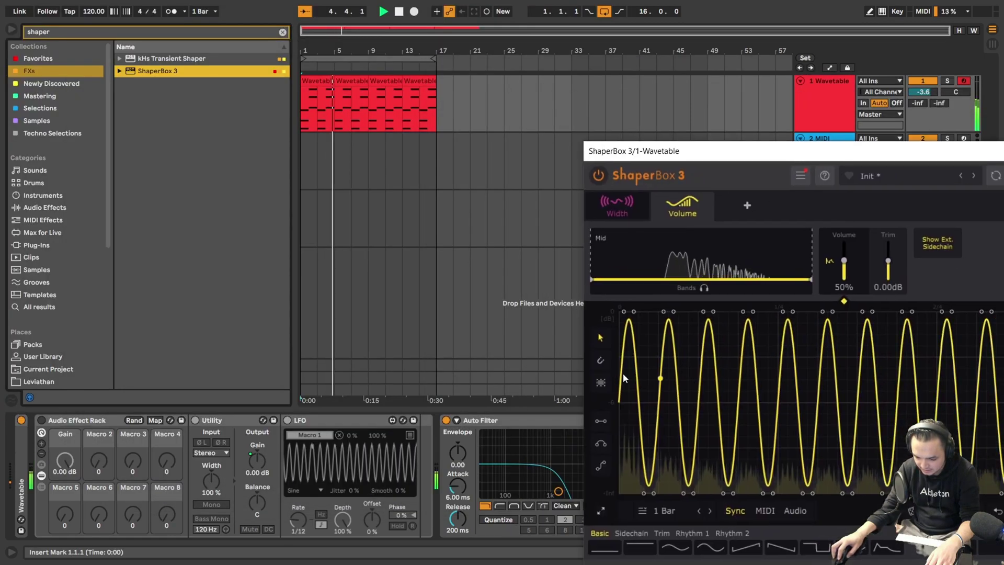
drag(795, 155, 398, 101)
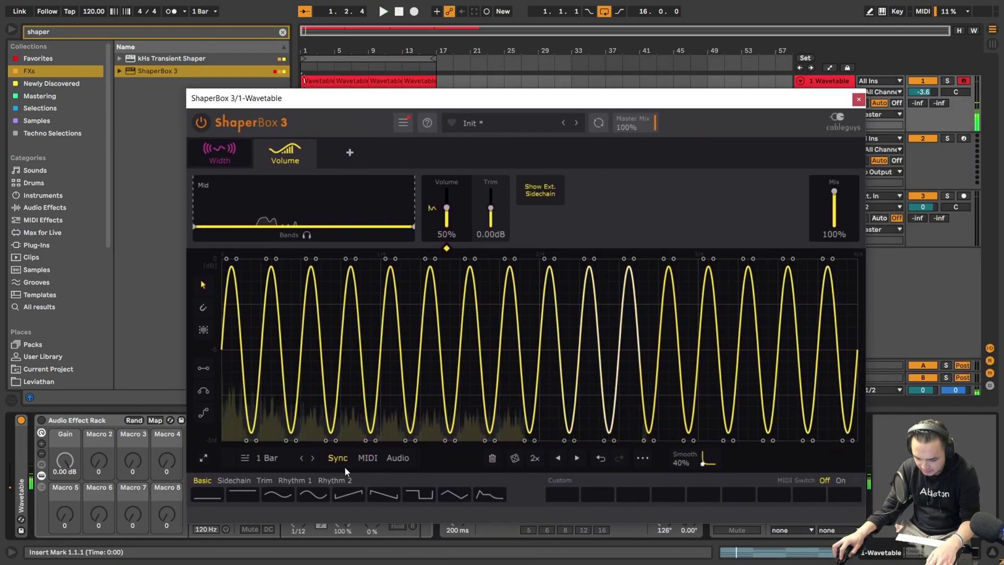
Remove the Width and Volume shapers from ShaperBox 3 and add a fresh Volume shaper
click(233, 147)
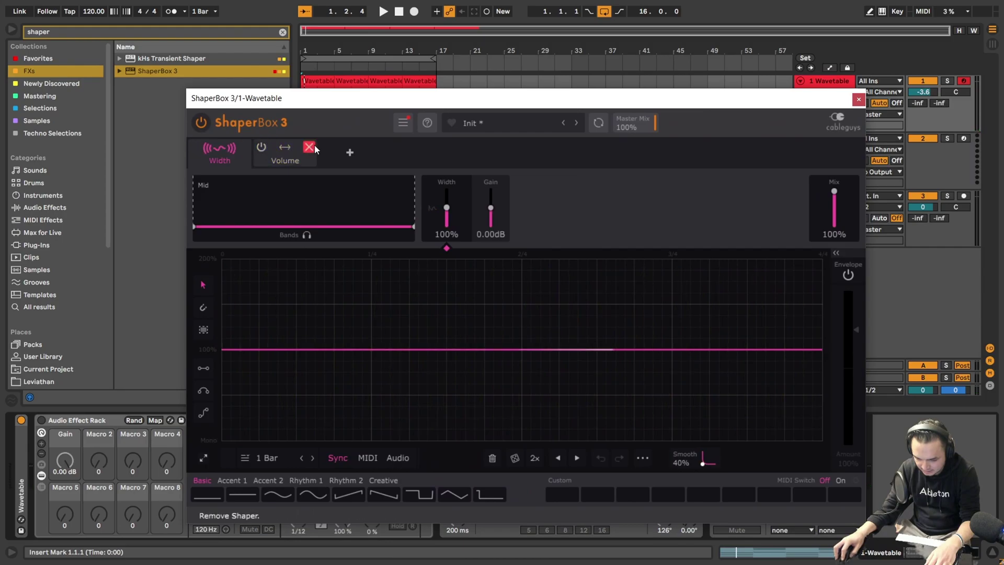
click(249, 149)
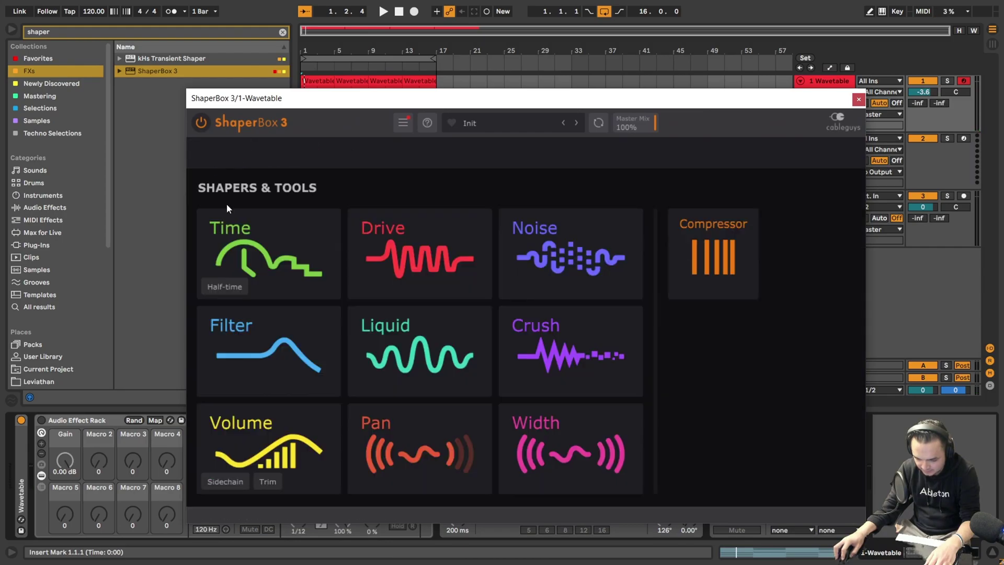
click(293, 463)
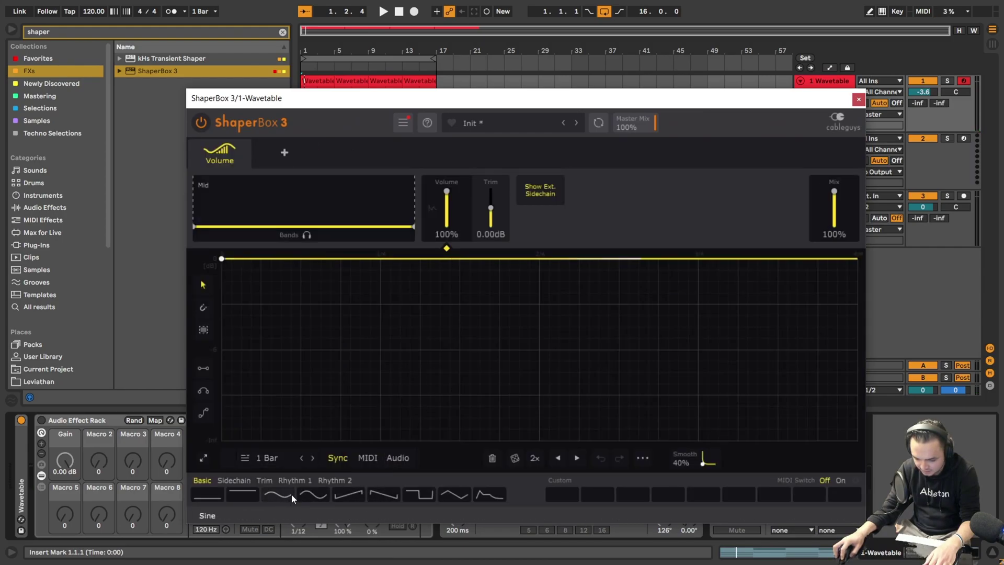
Apply the basic sine wave to the Volume shaper, double it repeatedly, play the track and undo the last doubling
click(307, 495)
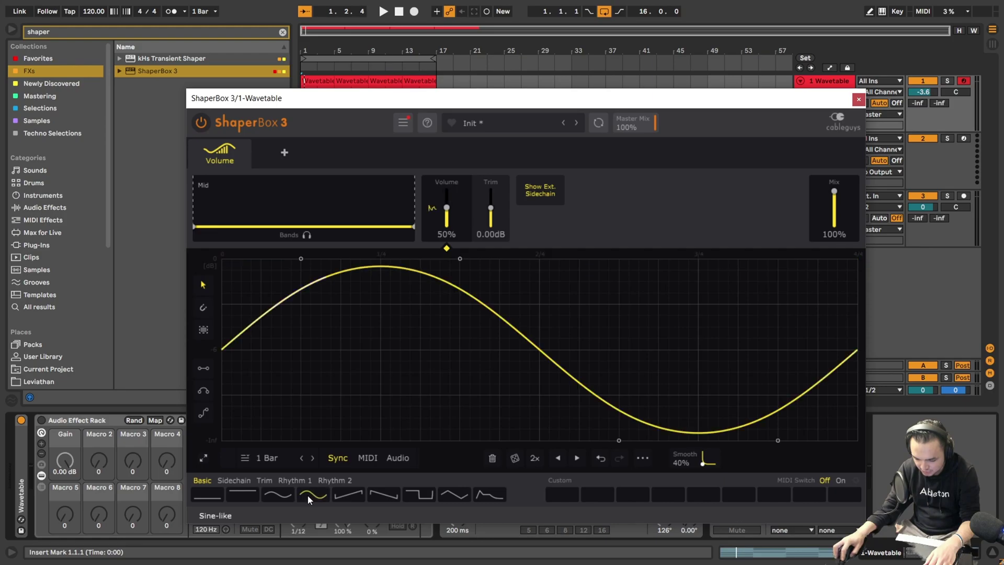
click(535, 457)
click(534, 458)
click(534, 458)
click(534, 458)
click(534, 458)
key(space)
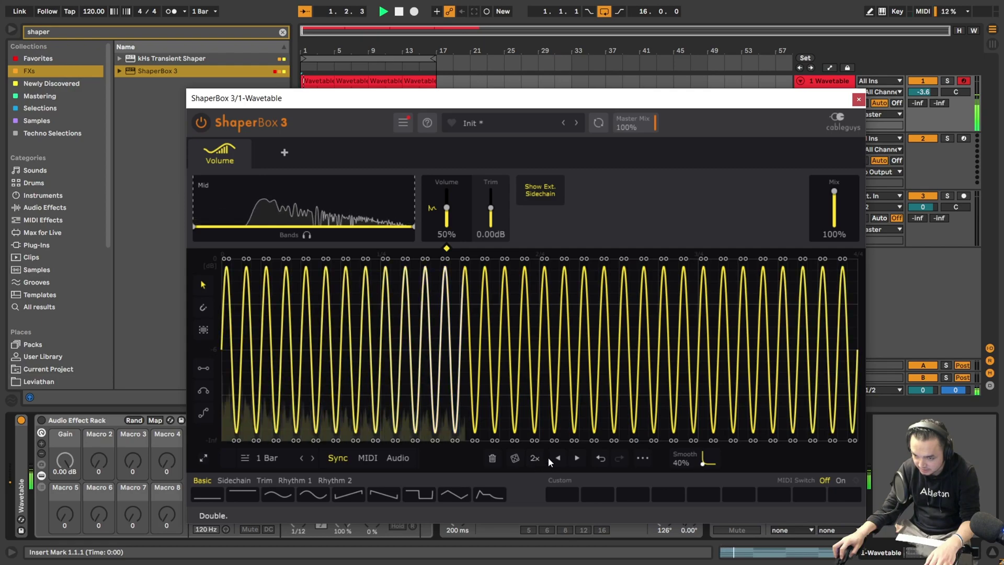
click(599, 462)
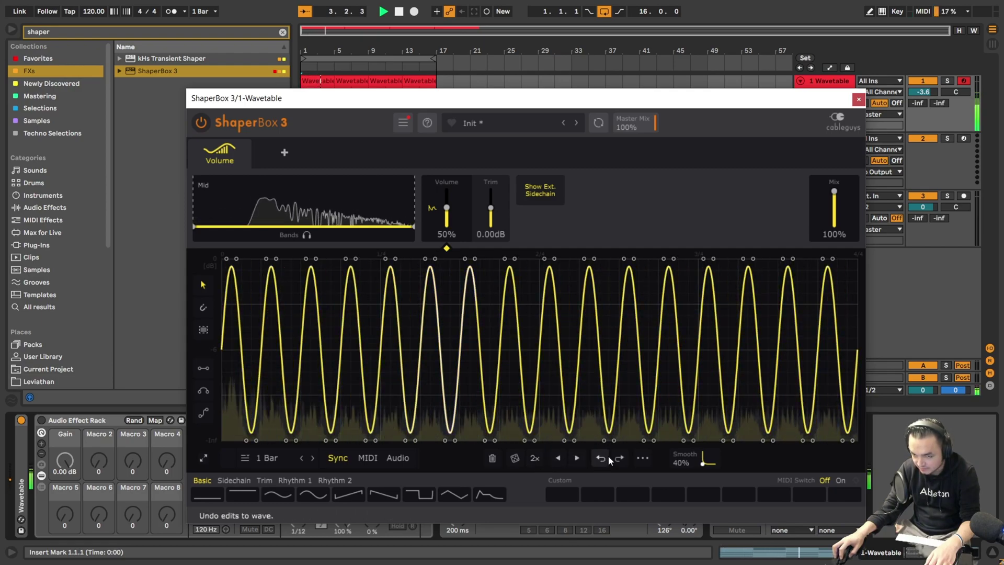
Select the upper row of breakpoints across the volume wave, shift them slightly down and later in time, and stop playback
drag(227, 258, 856, 304)
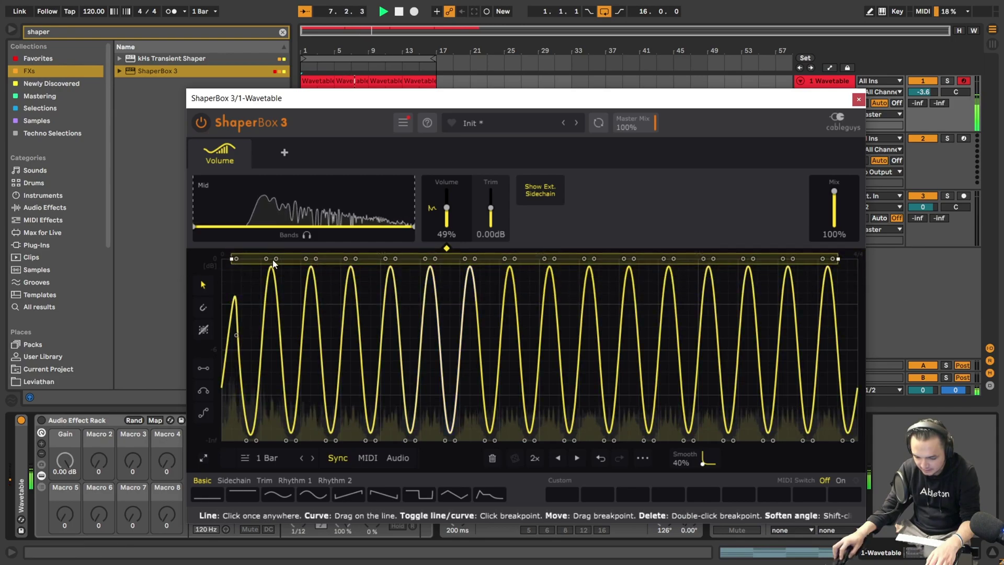
drag(674, 258, 696, 274)
key(space)
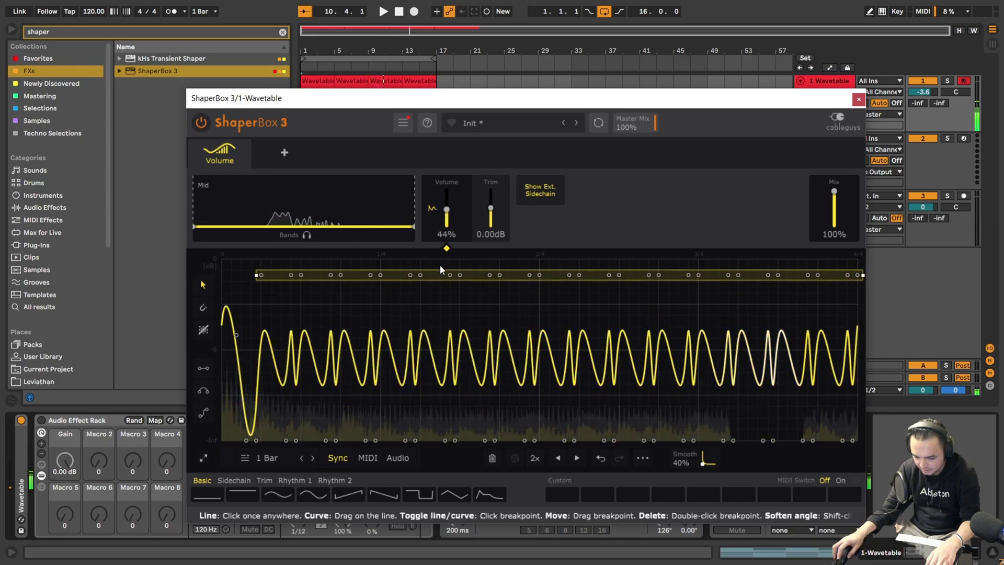
Close the ShaperBox 3 window and delete the device from the Wavetable track
click(857, 99)
right_click(805, 417)
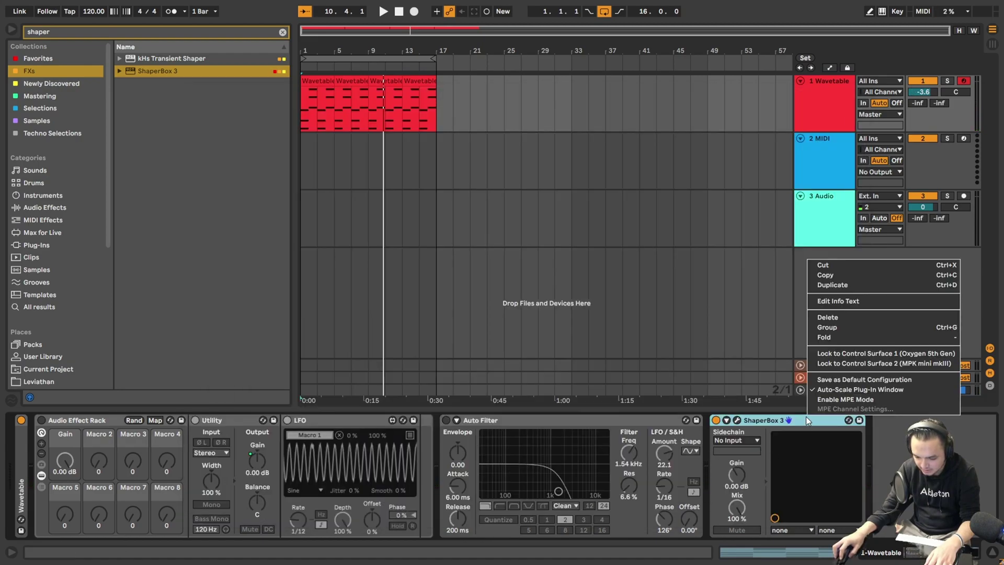
click(853, 312)
Search the FXs collection for "by" and load Unfiltered Audio Byome on the Wavetable track
click(282, 32)
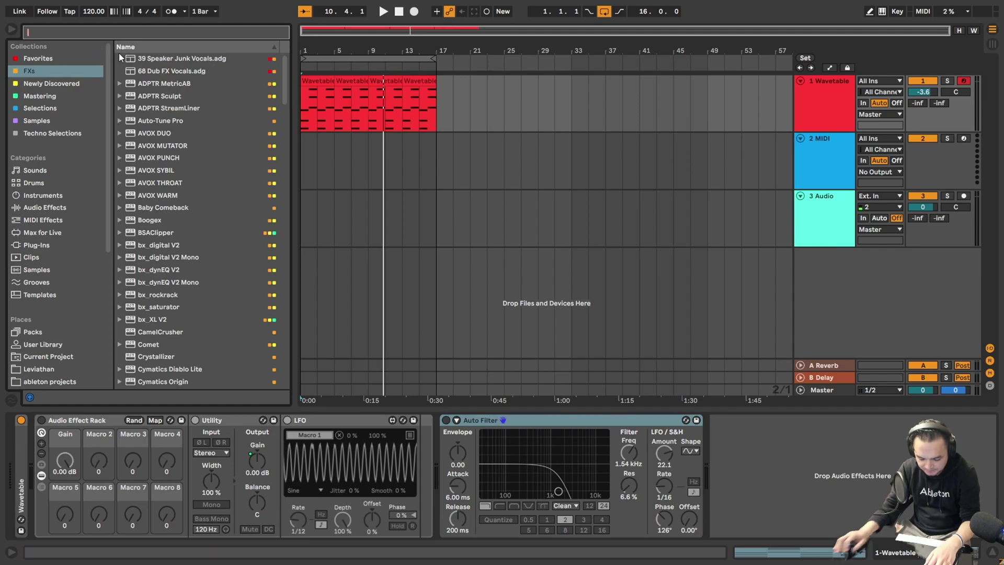
text(sp)
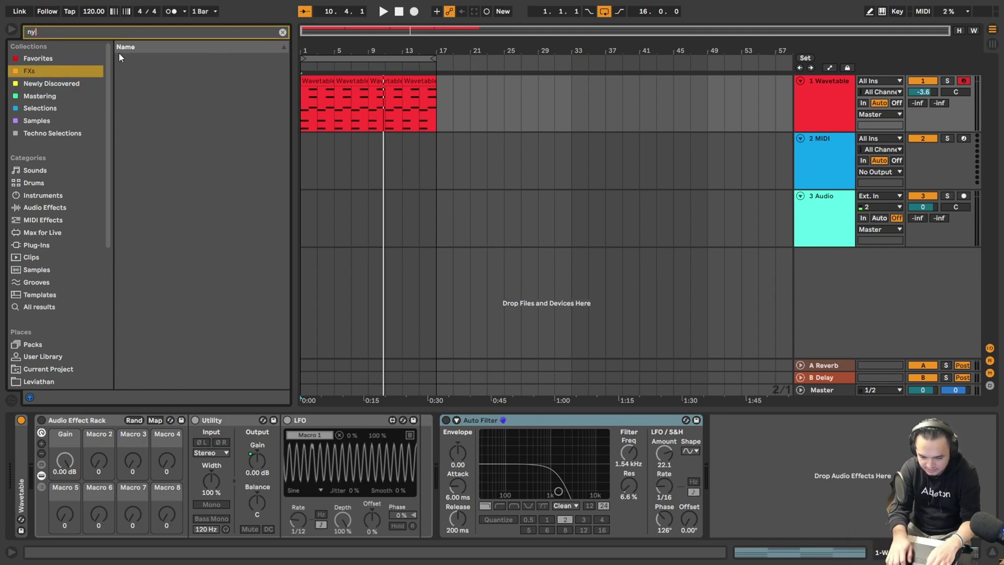
key(BackSpace)
key(BackSpace)
text(by)
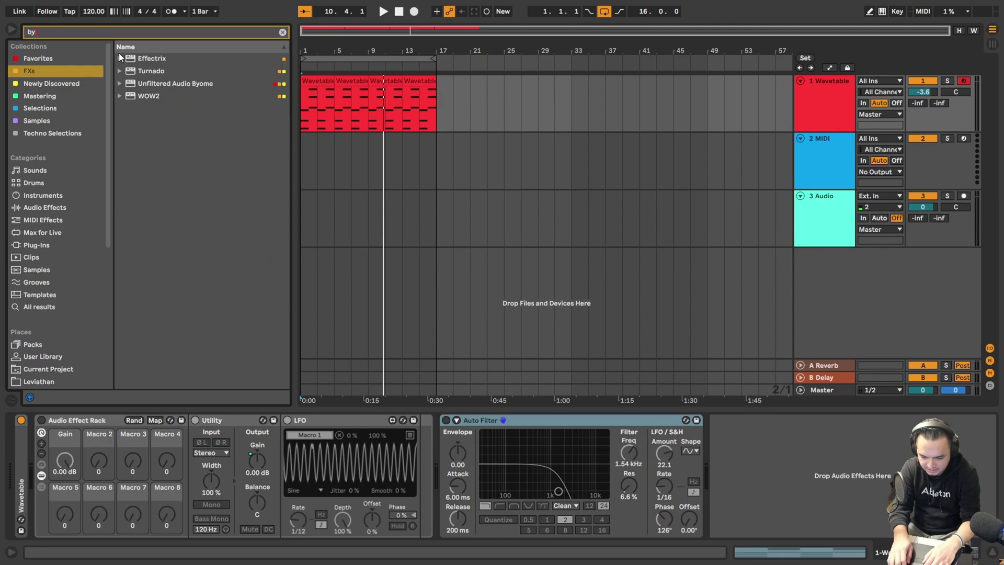
double_click(214, 87)
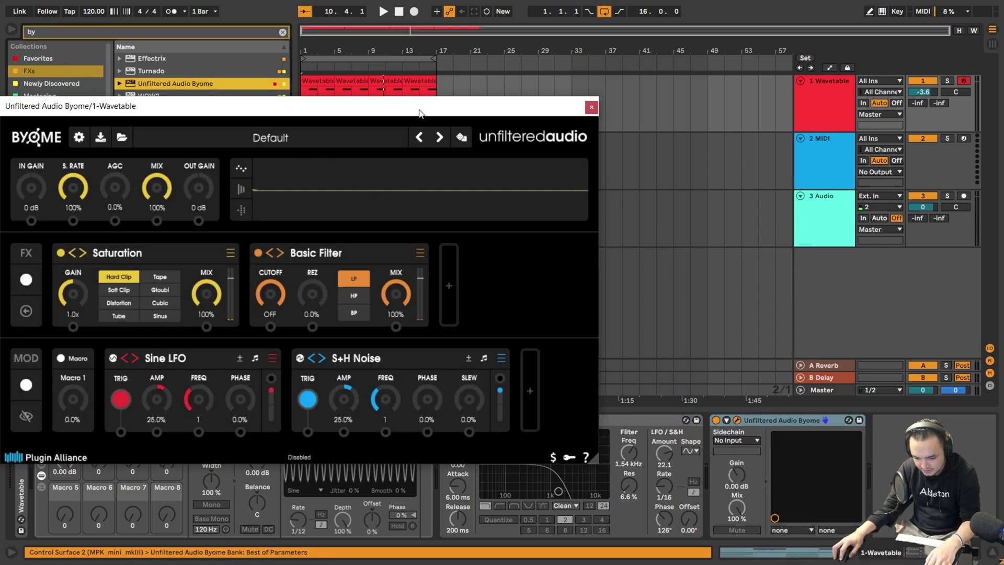
drag(419, 114, 606, 97)
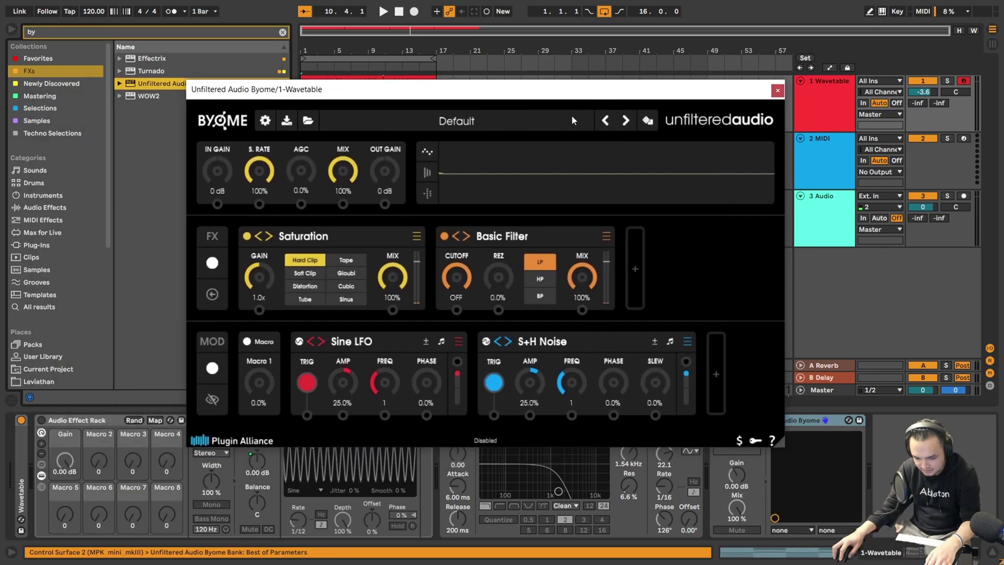
Load Byome's factory Modulation preset "TREM - 16th Pulse" and play the track with it
click(537, 121)
mouse_move(428, 273)
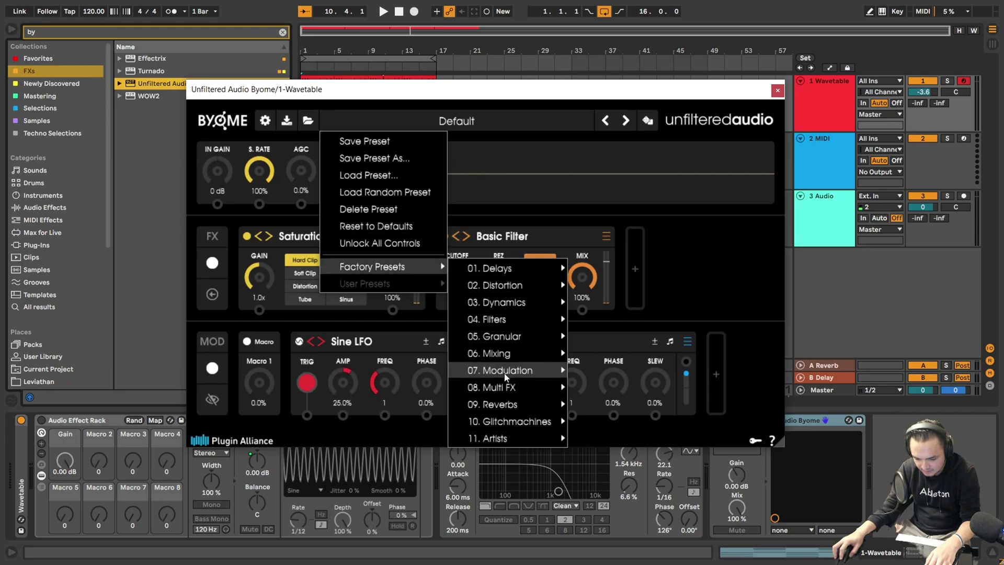
mouse_move(533, 375)
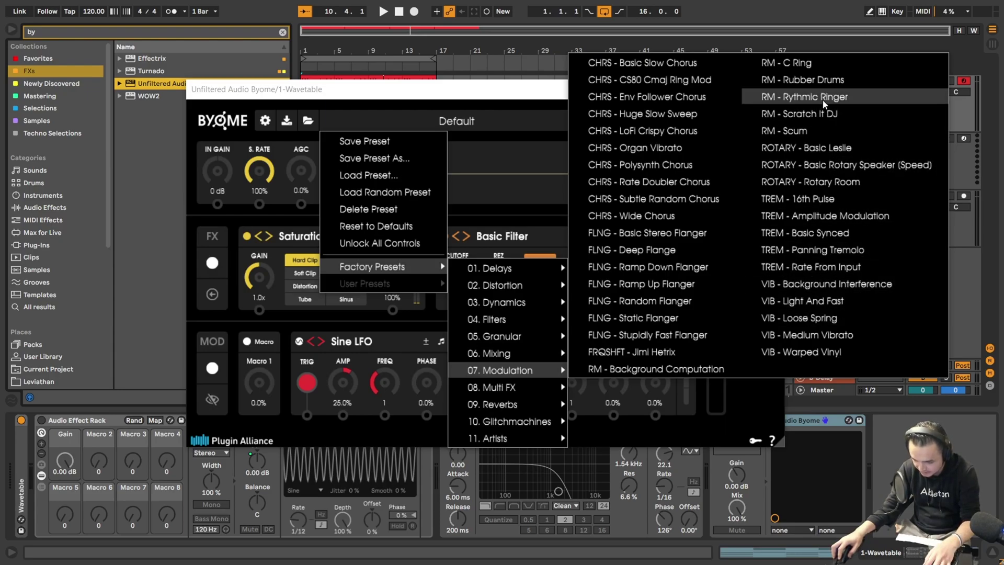
click(835, 201)
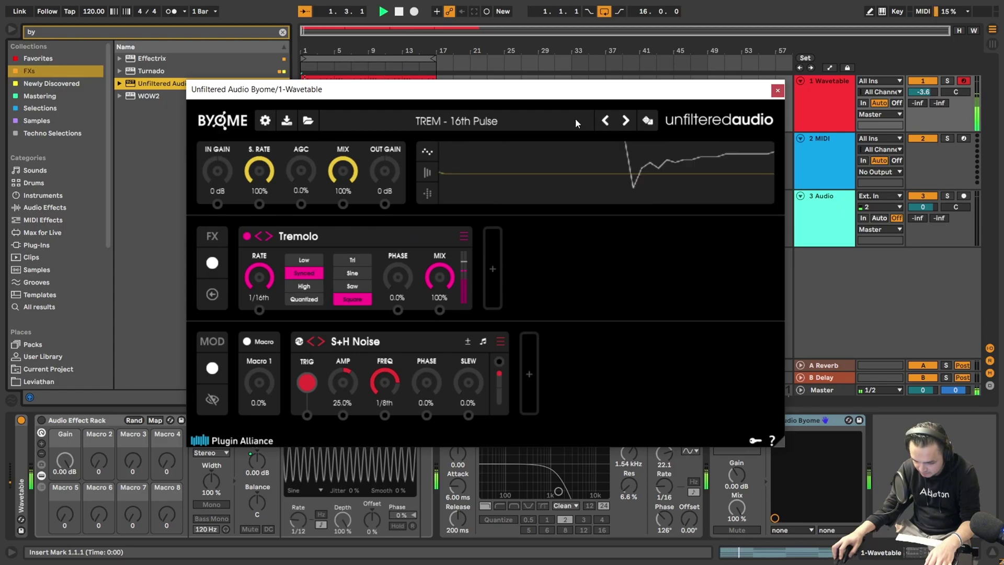
drag(574, 92, 643, 114)
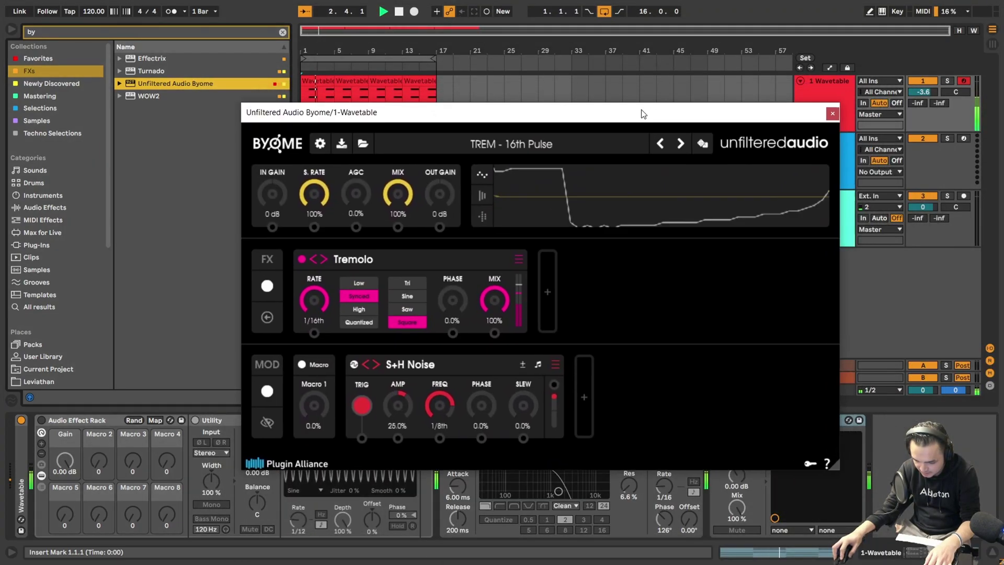
Audition the "TREM - Amplitude Modulation" preset, return to "TREM - 16th Pulse" and stop playback
click(681, 144)
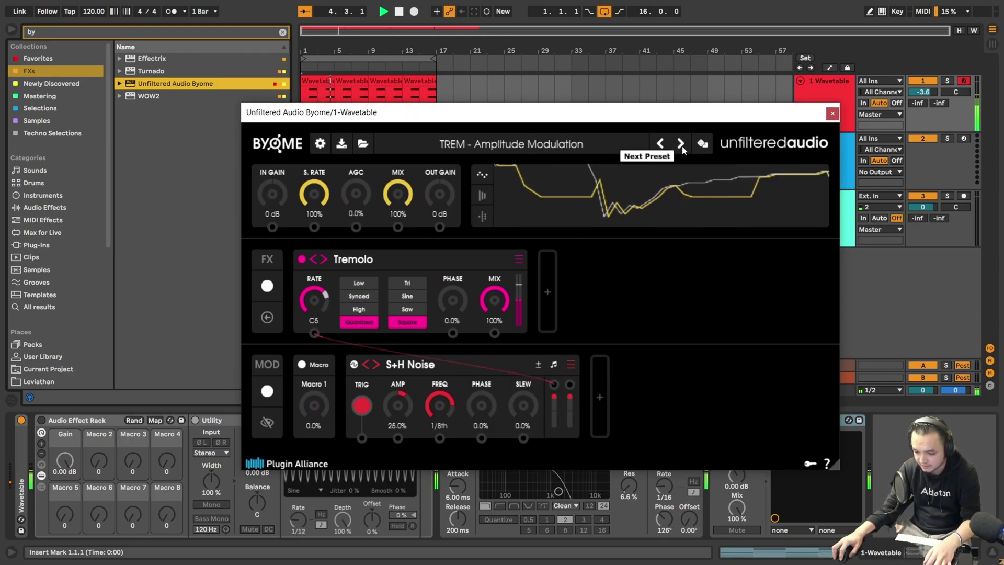
click(660, 144)
key(space)
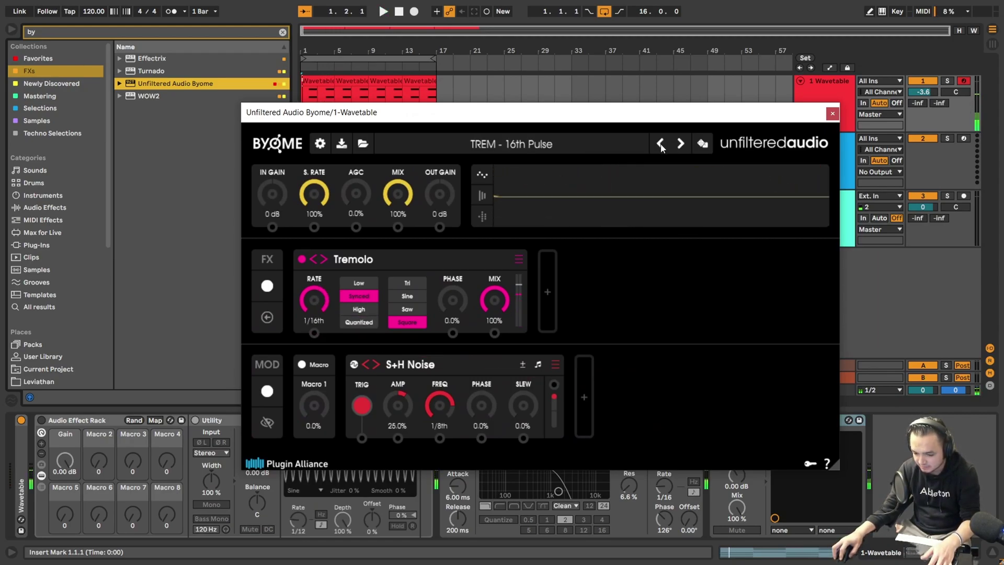
Browse Byome's neighbouring presets to load "TREM - Basic Synced" and play the track with it
click(660, 145)
key(space)
click(675, 146)
click(679, 144)
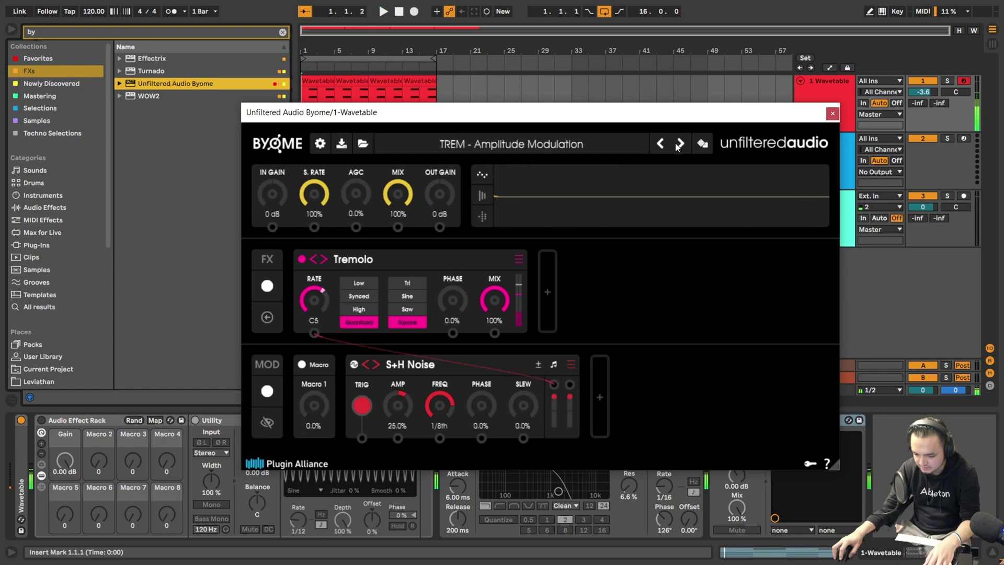
click(679, 144)
key(space)
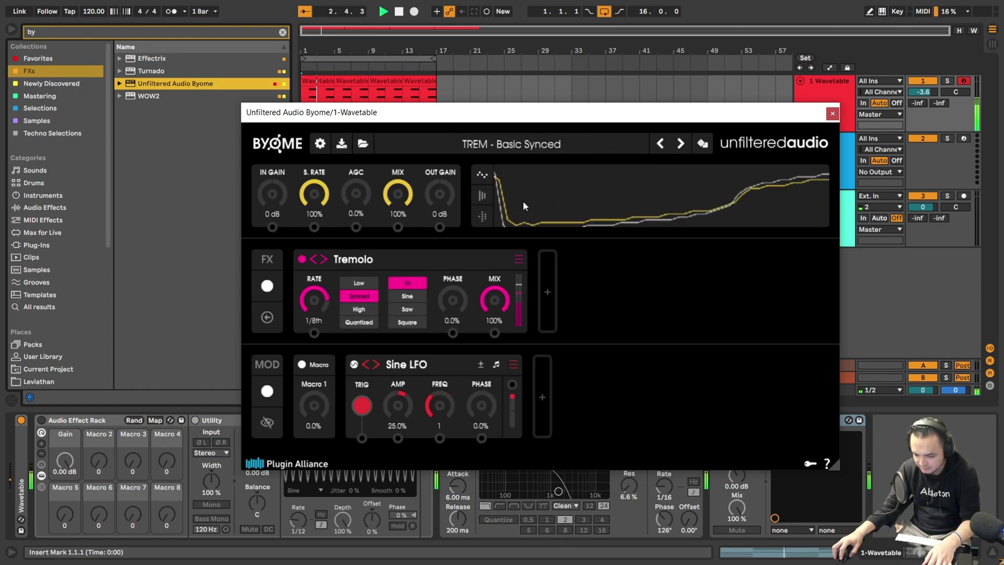
click(482, 196)
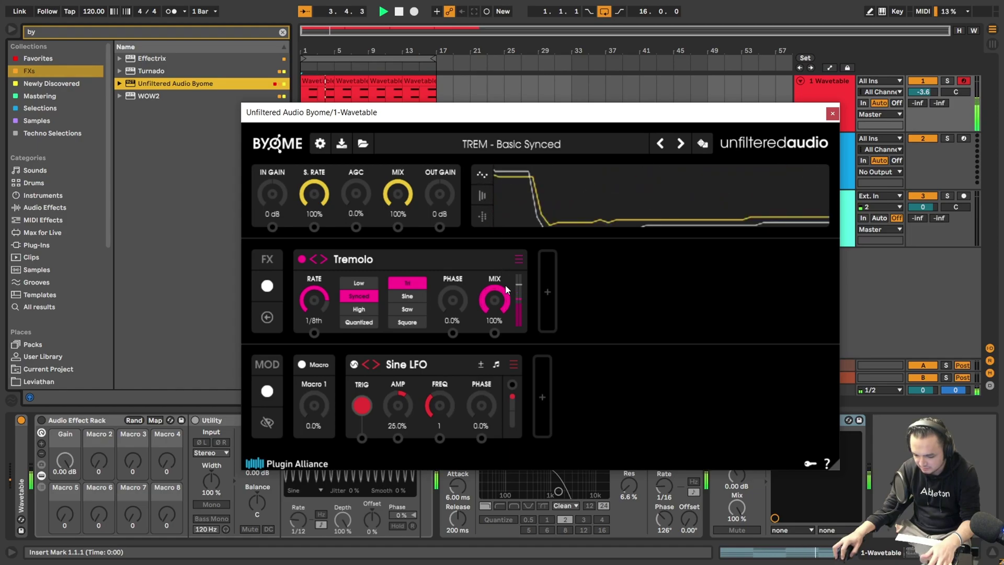